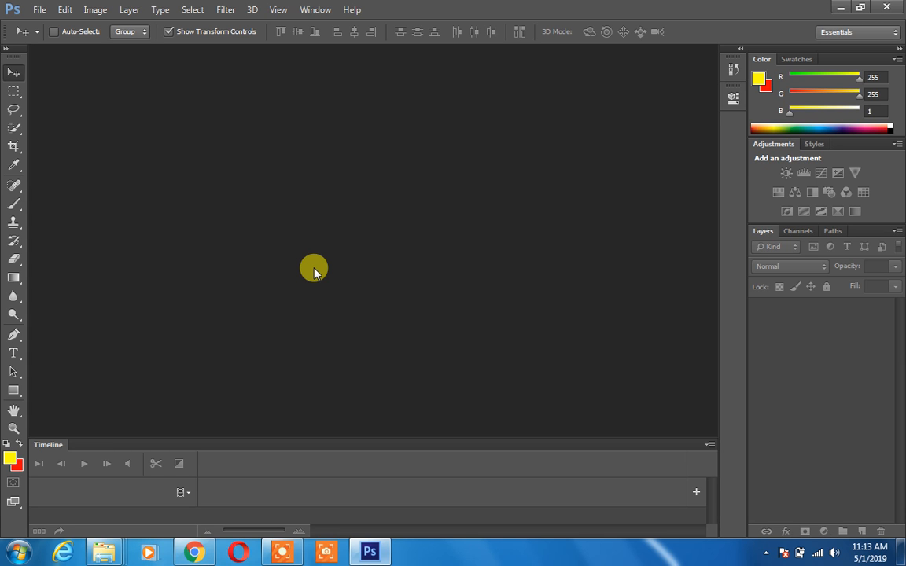
- Create a new transparent document 4 inches wide and 6 inches high at 300 pixels/inch in 8-bit RGB Color
{"action": "left_click", "coordinate": [17, 77]}
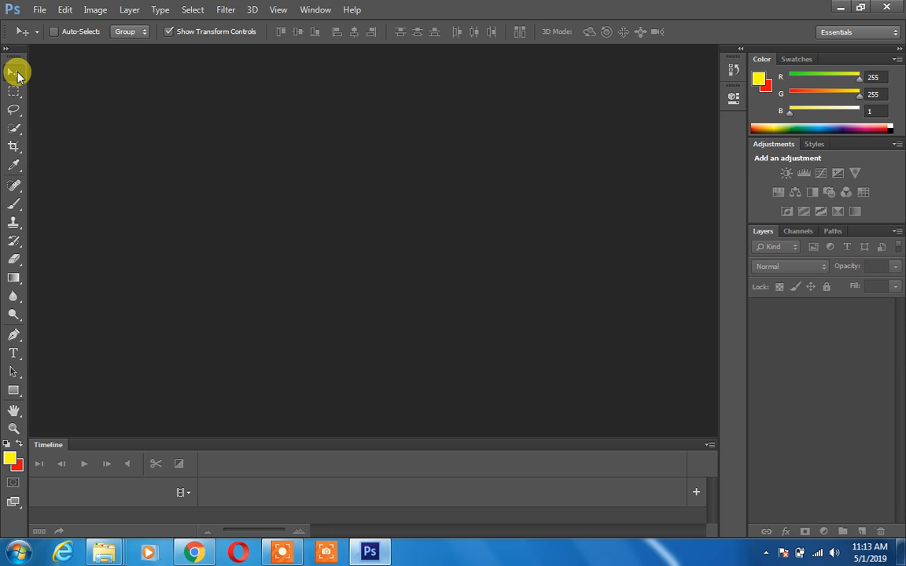
{"action": "left_click", "coordinate": [39, 10]}
{"action": "left_click", "coordinate": [52, 29]}
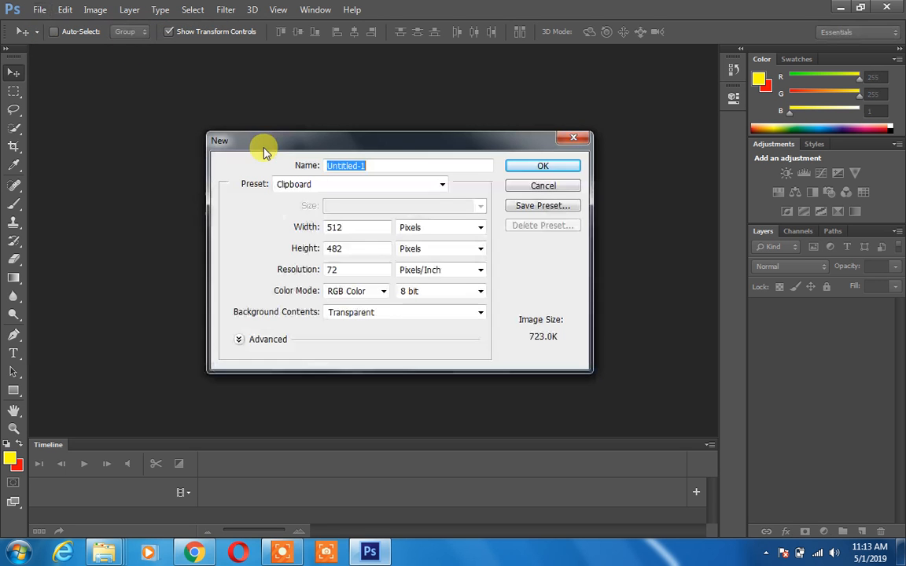
{"action": "left_click", "coordinate": [433, 230]}
{"action": "left_click", "coordinate": [430, 253]}
{"action": "left_click_drag", "start_coordinate": [376, 229], "coordinate": [324, 229]}
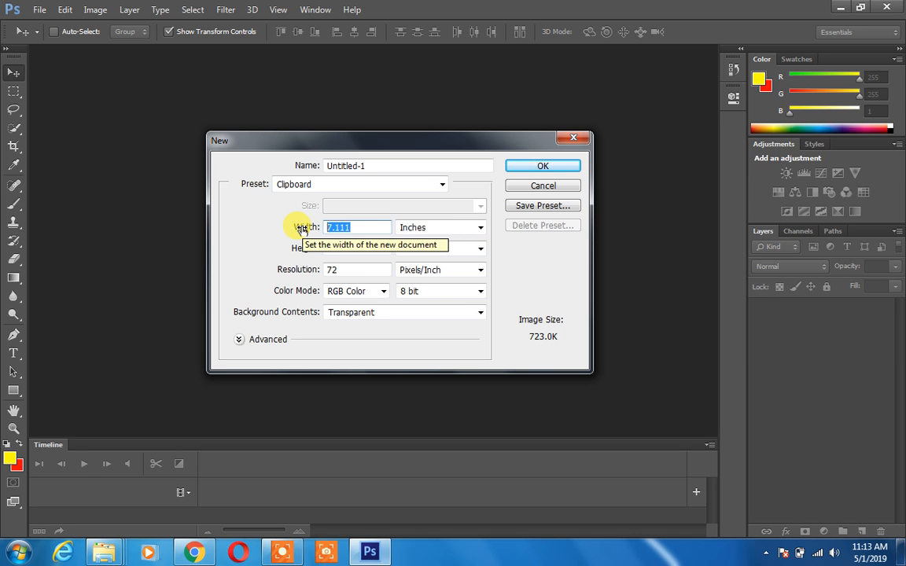
{"action": "type", "text": "4"}
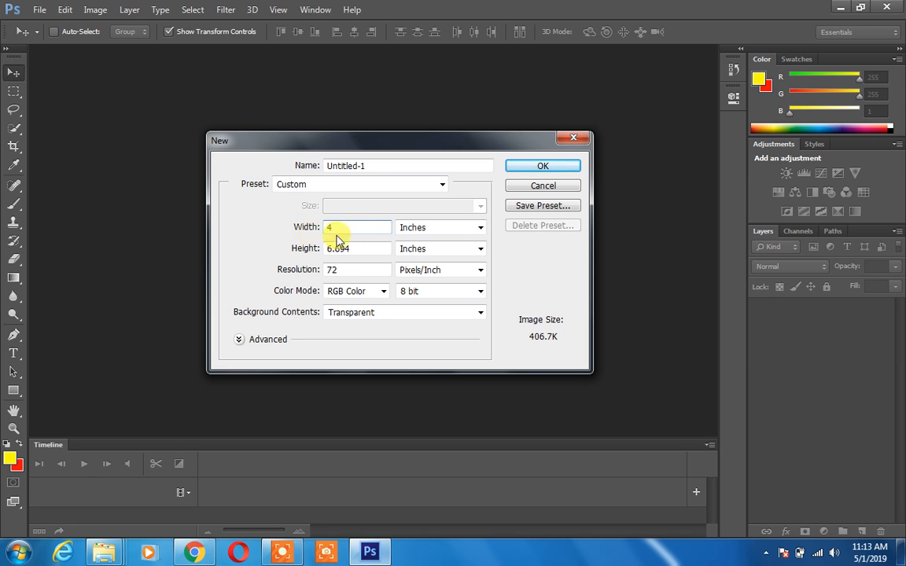
{"action": "key", "text": "Tab"}
{"action": "type", "text": "6"}
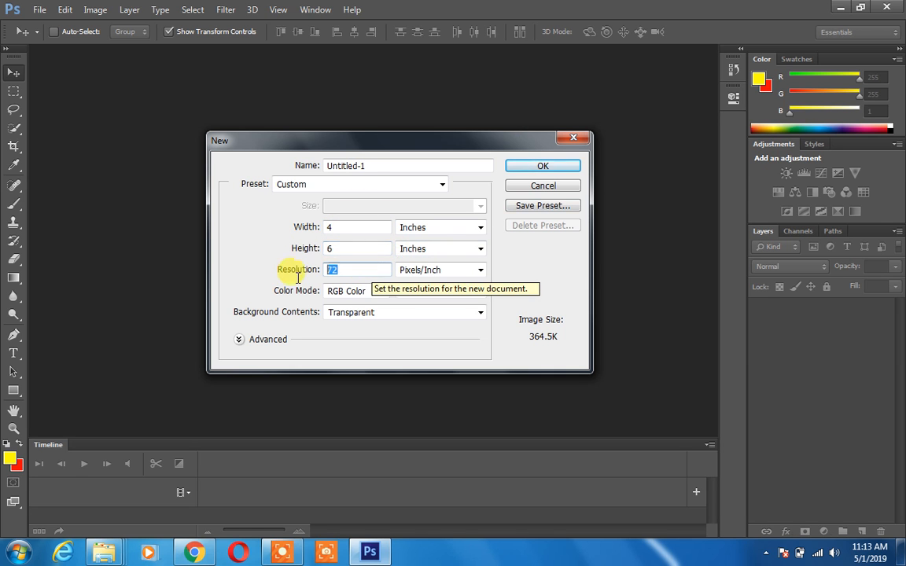
{"action": "left_click_drag", "start_coordinate": [335, 272], "coordinate": [274, 276]}
{"action": "type", "text": "300"}
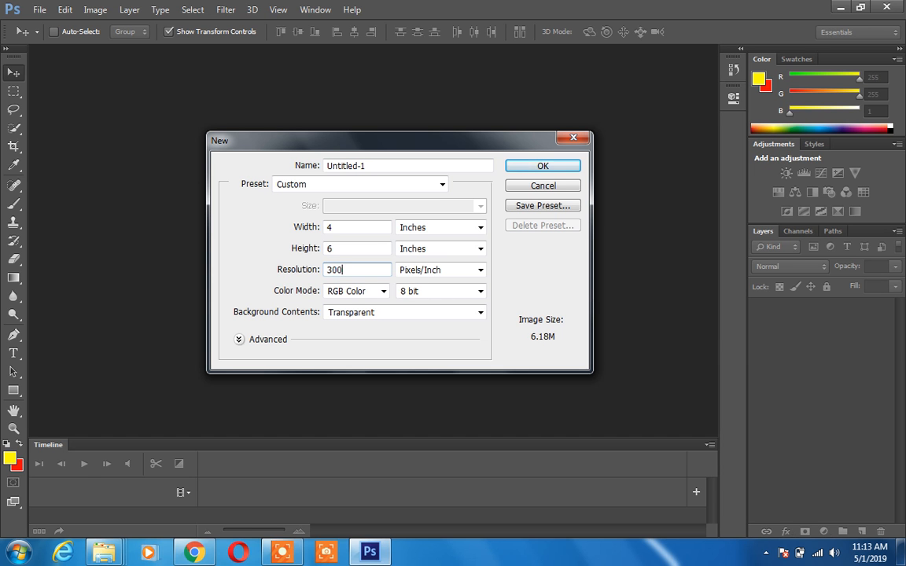
{"action": "left_click", "coordinate": [543, 166]}
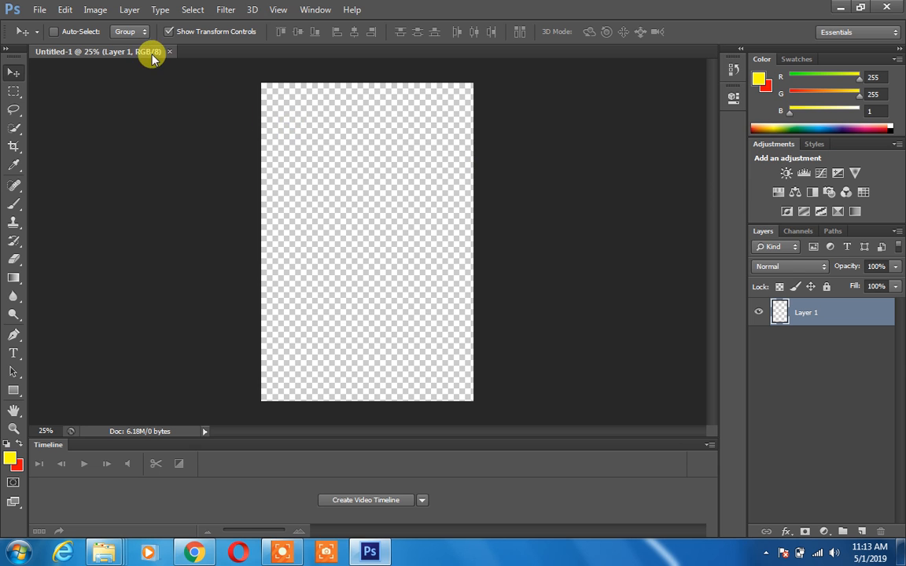
- Float the blank document in its own window and open the main-qimg JPEG portrait from the Desktop
{"action": "left_click_drag", "start_coordinate": [151, 55], "coordinate": [227, 84]}
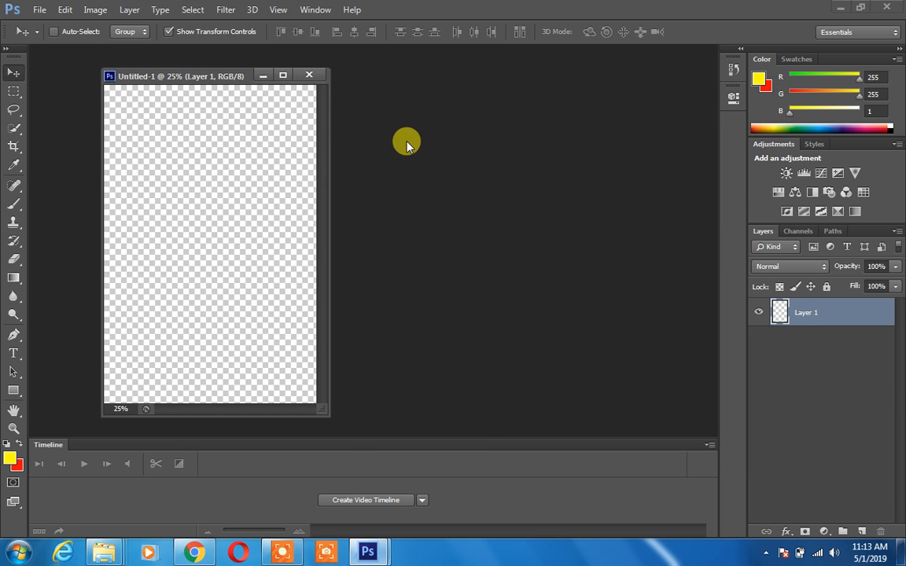
{"action": "key", "text": "ctrl+o"}
{"action": "left_click", "coordinate": [518, 407]}
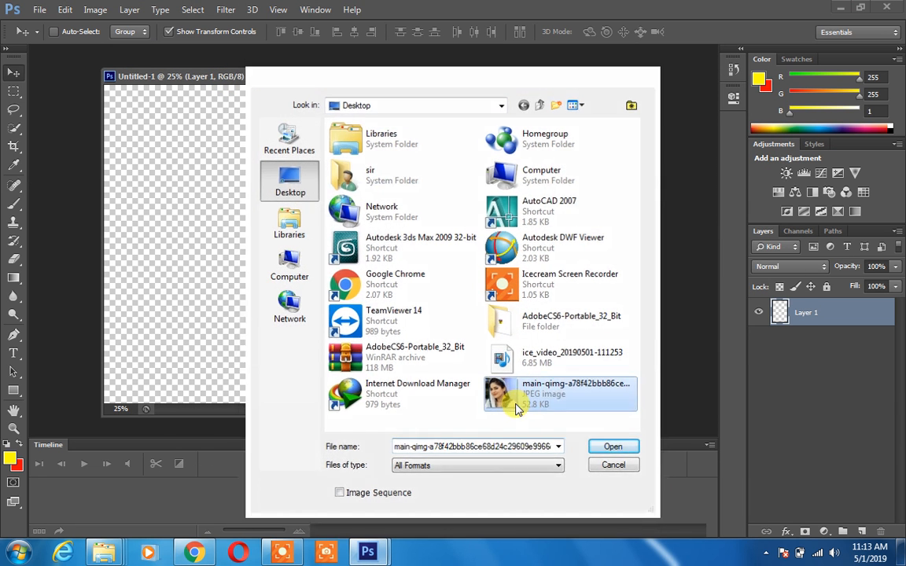
{"action": "double_click", "coordinate": [517, 407]}
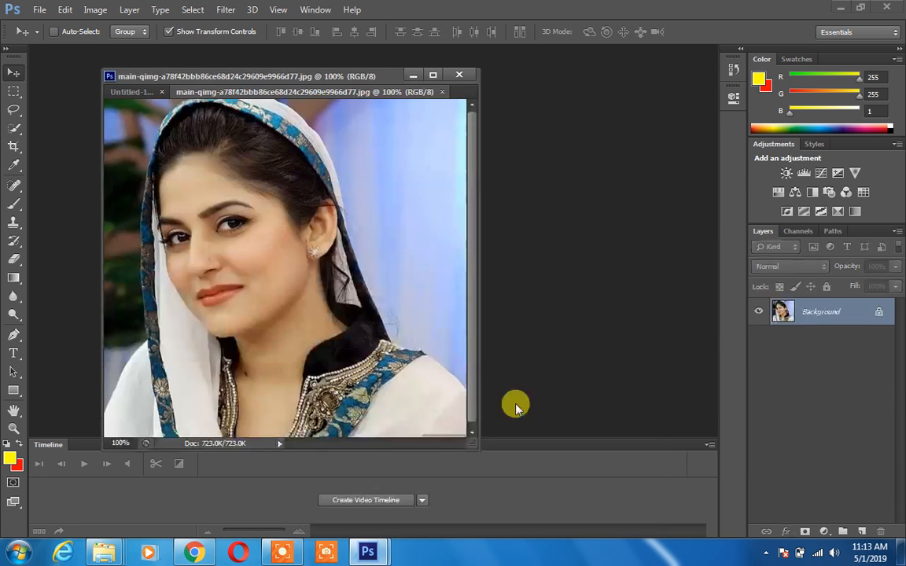
- Detach the portrait into its own floating window and arrange it side by side with the blank document
{"action": "left_click", "coordinate": [143, 94]}
{"action": "left_click", "coordinate": [277, 96]}
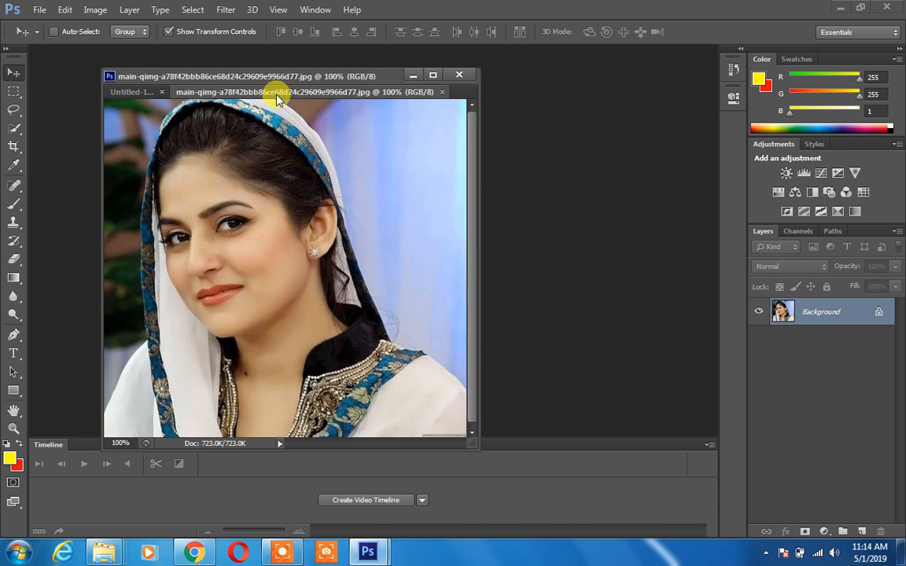
{"action": "left_click_drag", "start_coordinate": [277, 92], "coordinate": [496, 101]}
{"action": "left_click", "coordinate": [352, 76]}
{"action": "left_click_drag", "start_coordinate": [352, 77], "coordinate": [269, 74]}
{"action": "left_click", "coordinate": [535, 207]}
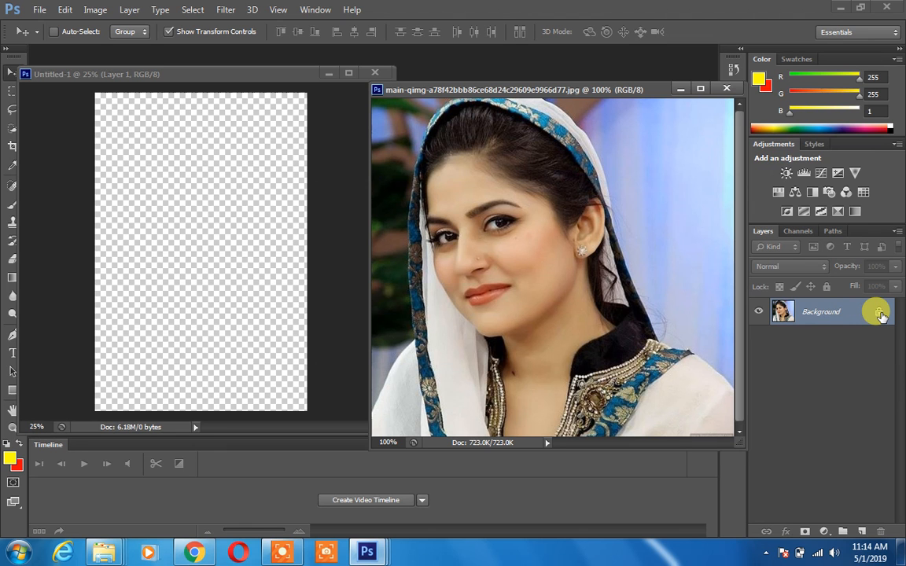
- Unlock the portrait's Background by converting it to a regular layer named Layer 0, in Normal mode at 100% opacity
{"action": "mouse_move", "coordinate": [882, 315]}
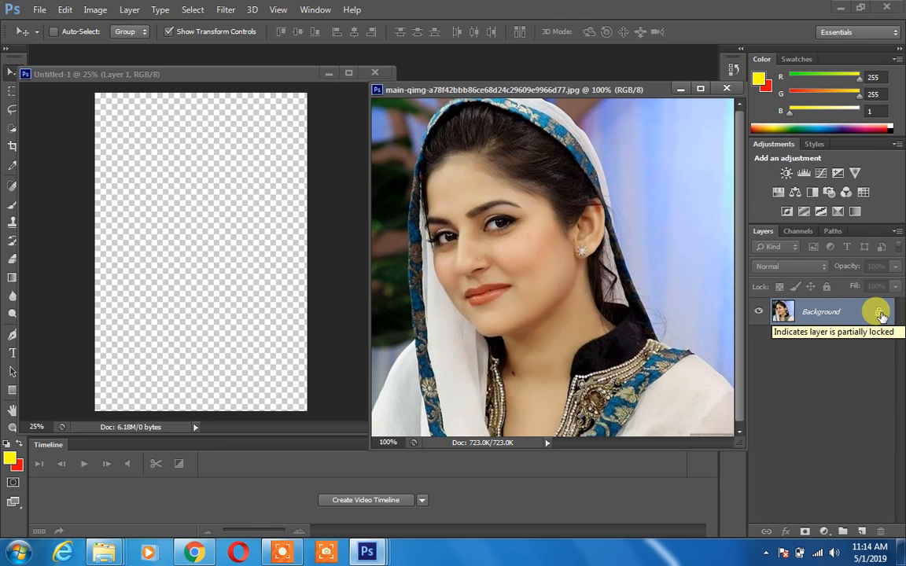
{"action": "double_click", "coordinate": [880, 314]}
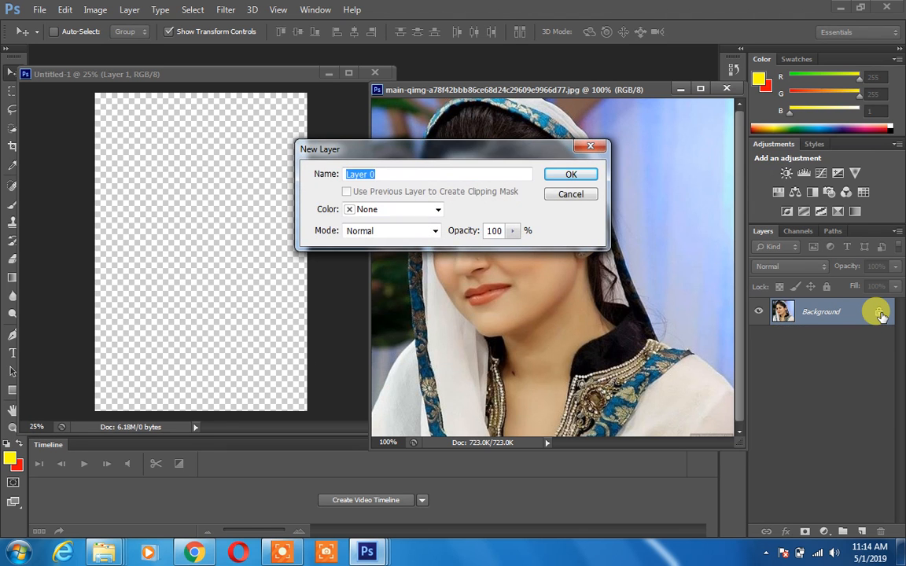
{"action": "left_click", "coordinate": [578, 175]}
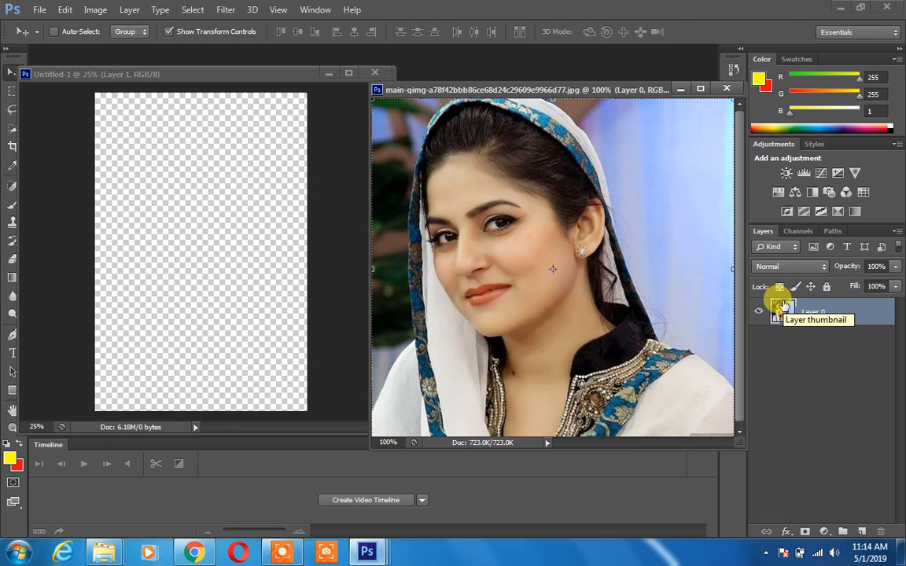
- Copy the portrait layer into the blank document with the Move tool, placing it in the canvas's upper-left corner
{"action": "left_click", "coordinate": [273, 215]}
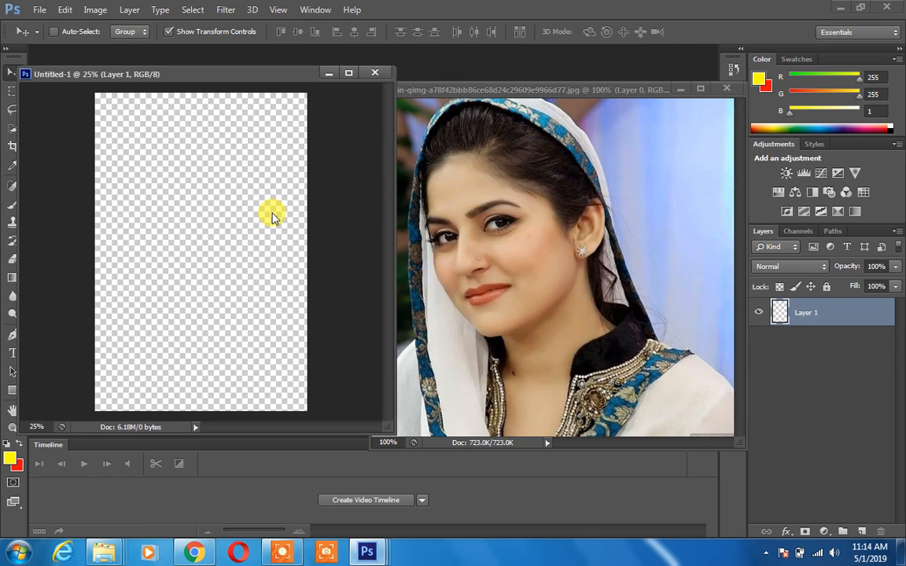
{"action": "left_click", "coordinate": [439, 220]}
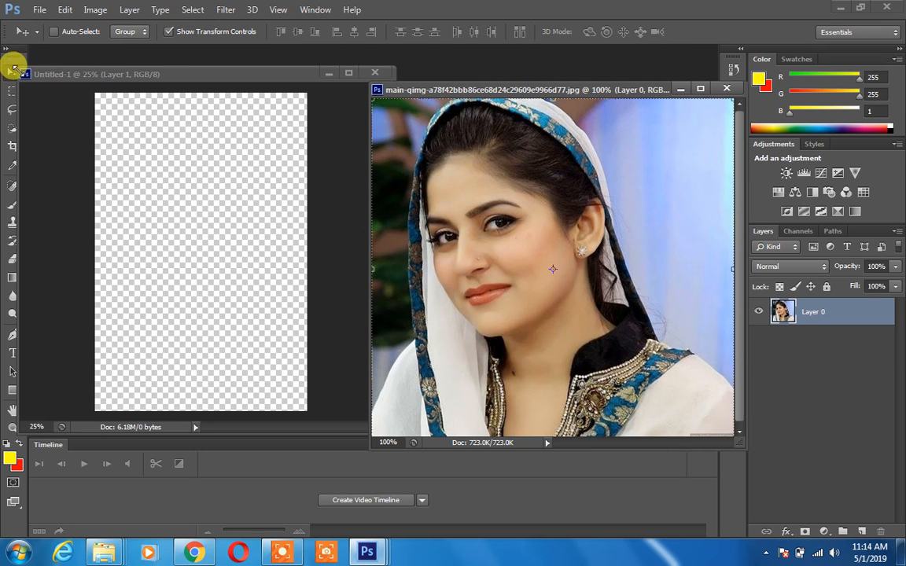
{"action": "left_click_drag", "start_coordinate": [38, 75], "coordinate": [55, 75]}
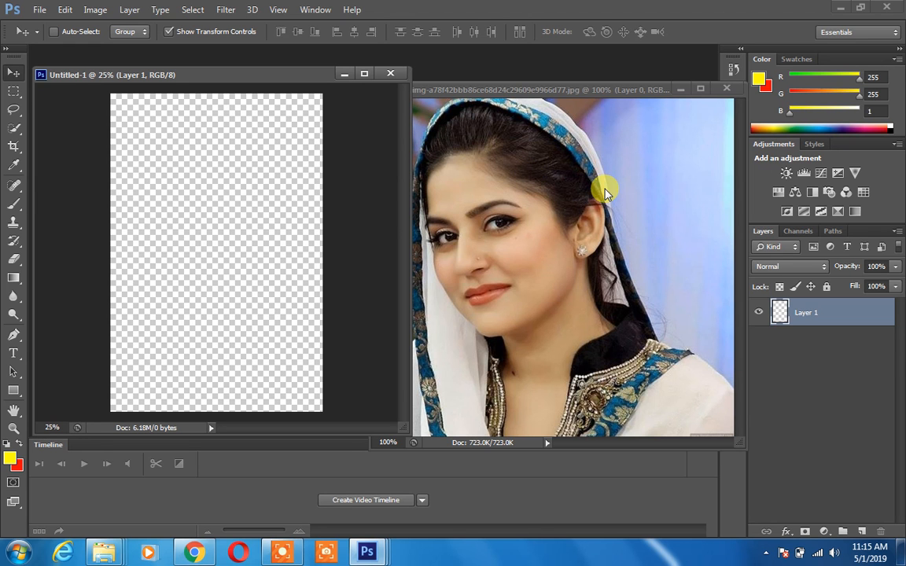
{"action": "left_click", "coordinate": [549, 174]}
{"action": "left_click_drag", "start_coordinate": [565, 203], "coordinate": [161, 125]}
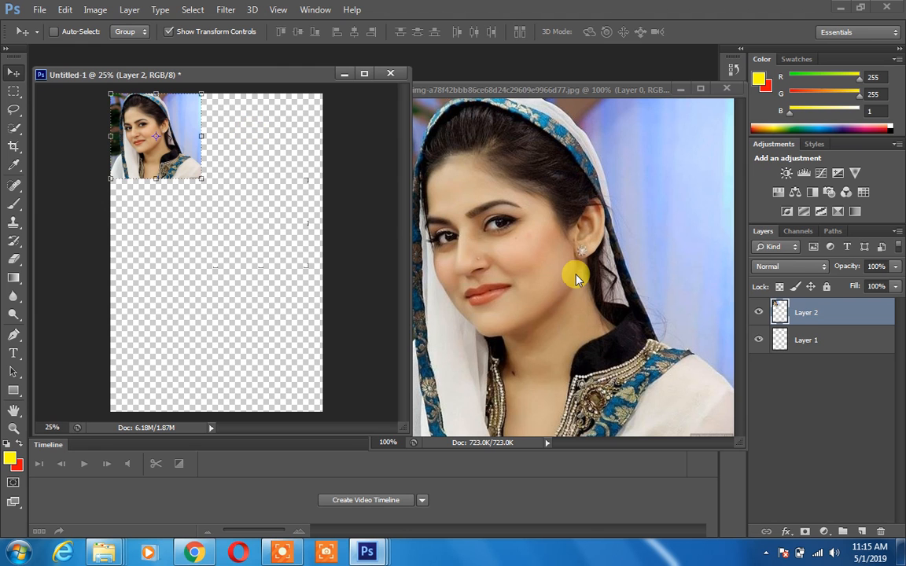
- Return to the blank document holding the copied portrait and turn off the Move tool's transform controls
{"action": "left_click", "coordinate": [525, 228]}
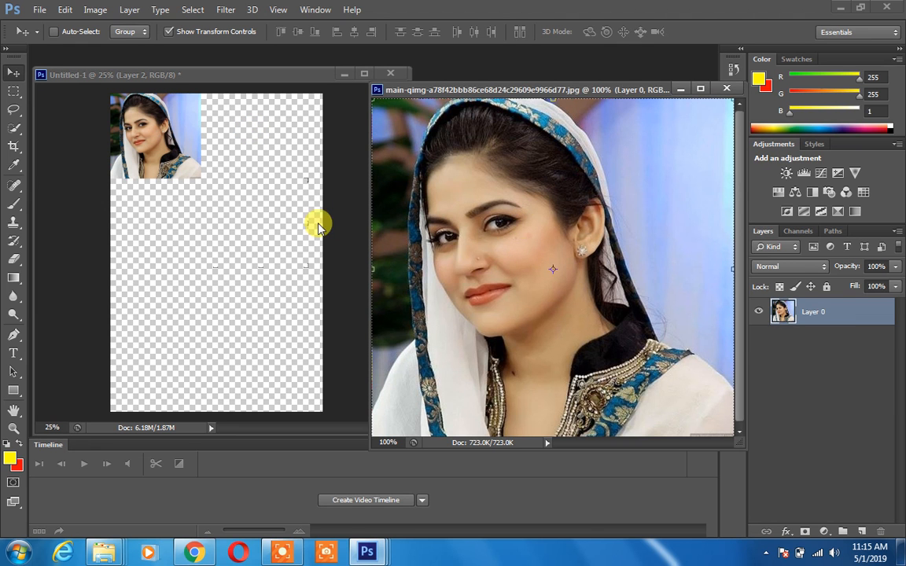
{"action": "left_click", "coordinate": [195, 177]}
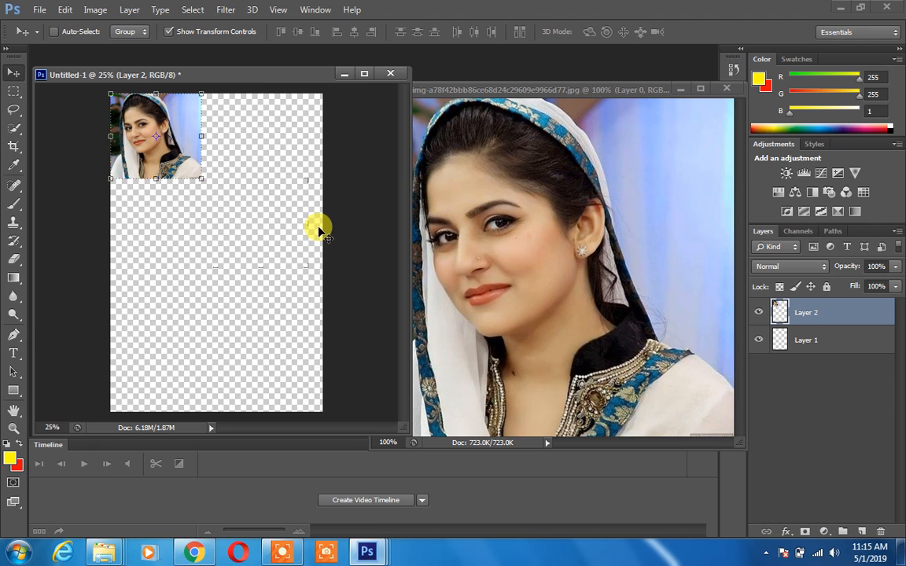
{"action": "left_click", "coordinate": [169, 31]}
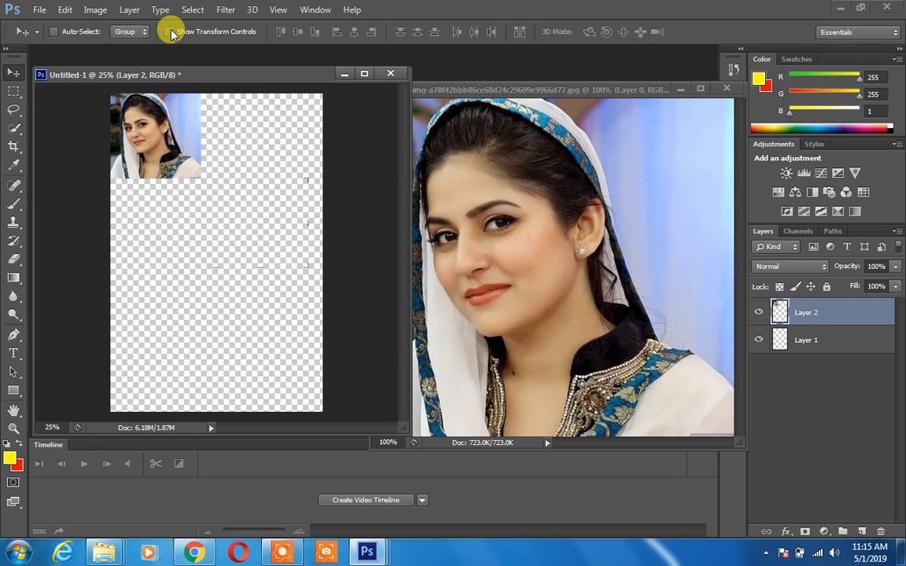
{"action": "mouse_move", "coordinate": [163, 123]}
{"action": "left_mouse_down"}
{"action": "mouse_move", "coordinate": [215, 263]}
{"action": "mouse_move", "coordinate": [191, 157]}
{"action": "mouse_move", "coordinate": [168, 124]}
{"action": "left_mouse_up"}
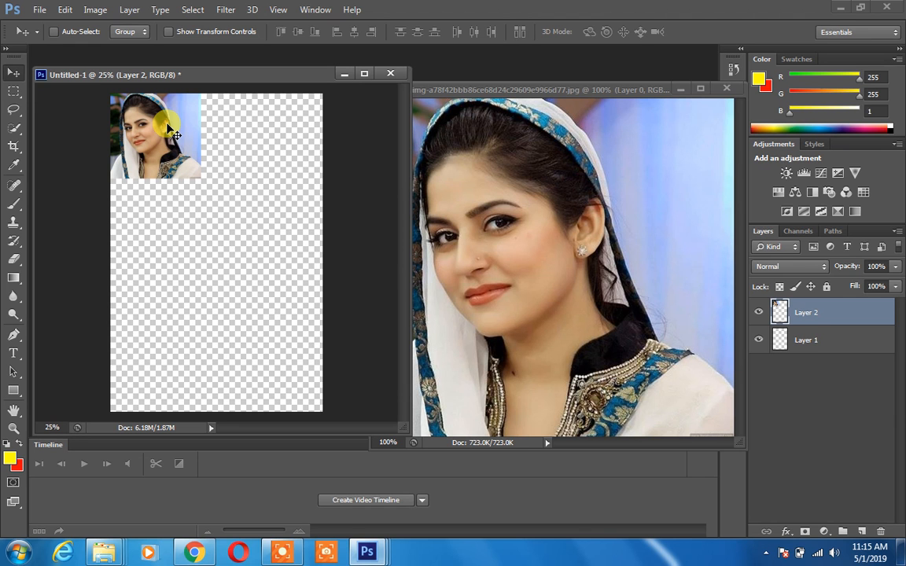
{"action": "mouse_move", "coordinate": [196, 177]}
{"action": "left_mouse_down"}
{"action": "mouse_move", "coordinate": [217, 227]}
{"action": "mouse_move", "coordinate": [195, 174]}
{"action": "left_mouse_up"}
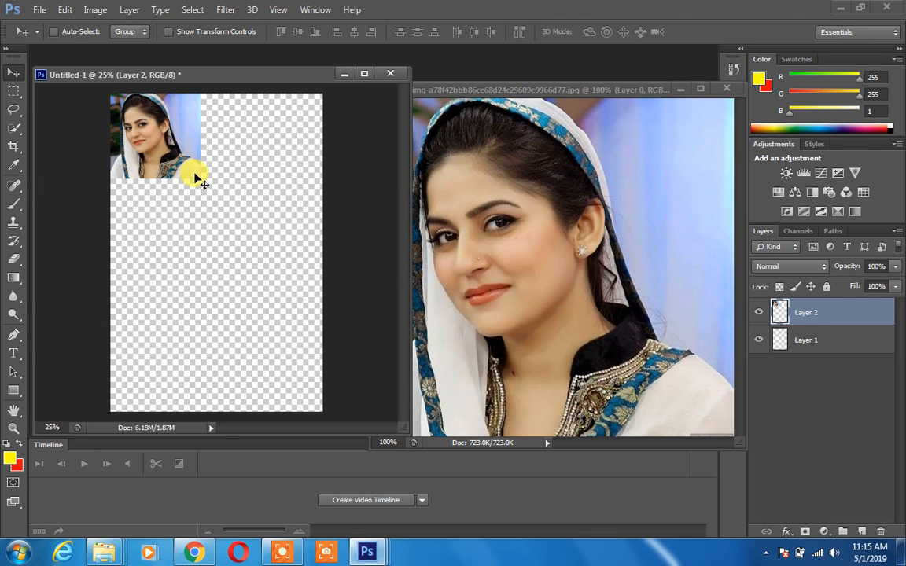
- Close the original portrait file without saving and move the remaining document window toward the middle of the workspace
{"action": "left_click", "coordinate": [453, 184]}
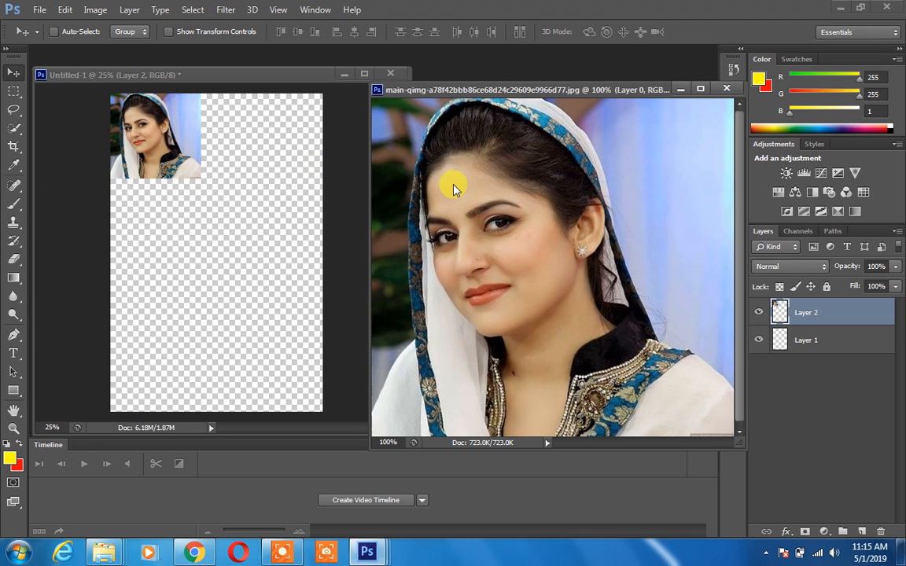
{"action": "left_click", "coordinate": [727, 90]}
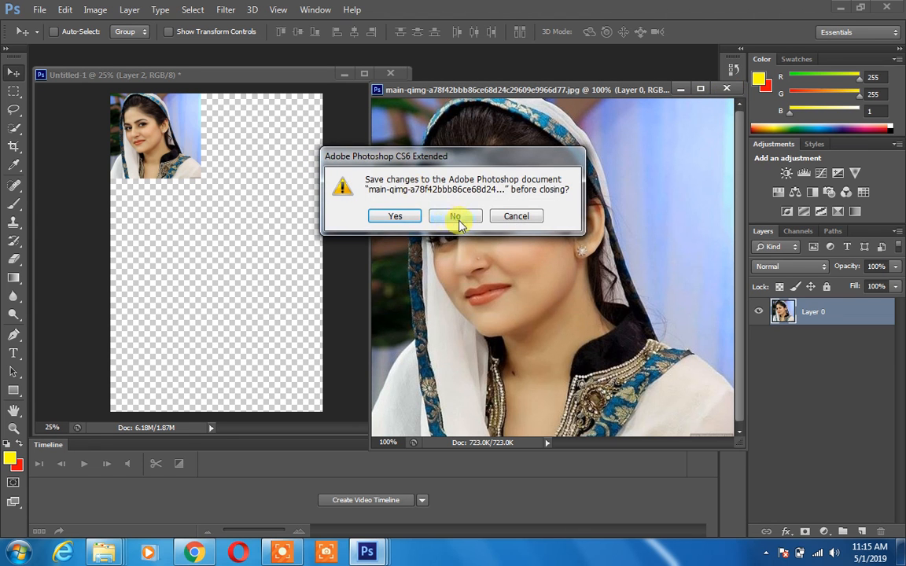
{"action": "left_click", "coordinate": [457, 217]}
{"action": "left_click_drag", "start_coordinate": [275, 72], "coordinate": [357, 69]}
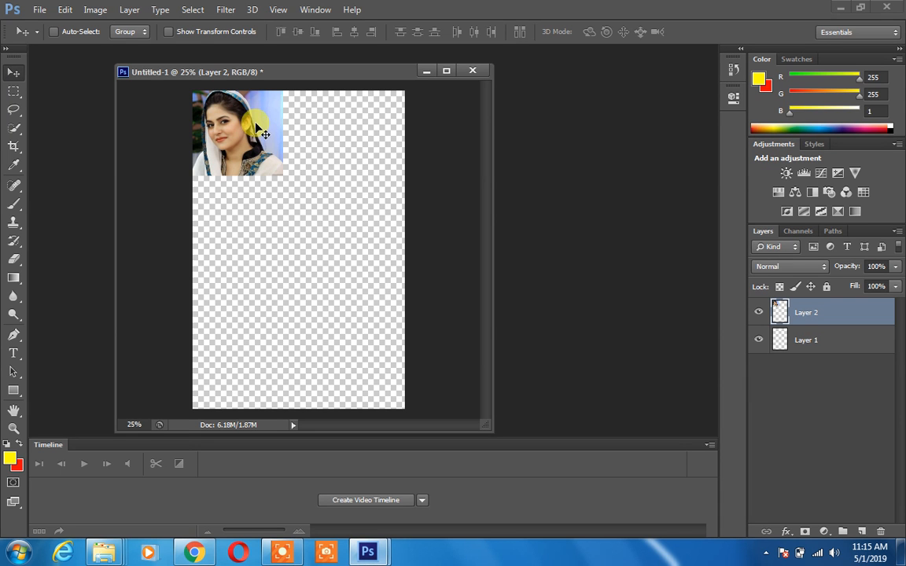
{"action": "left_click", "coordinate": [170, 35]}
{"action": "left_click", "coordinate": [282, 173]}
{"action": "left_click_drag", "start_coordinate": [282, 173], "coordinate": [401, 399]}
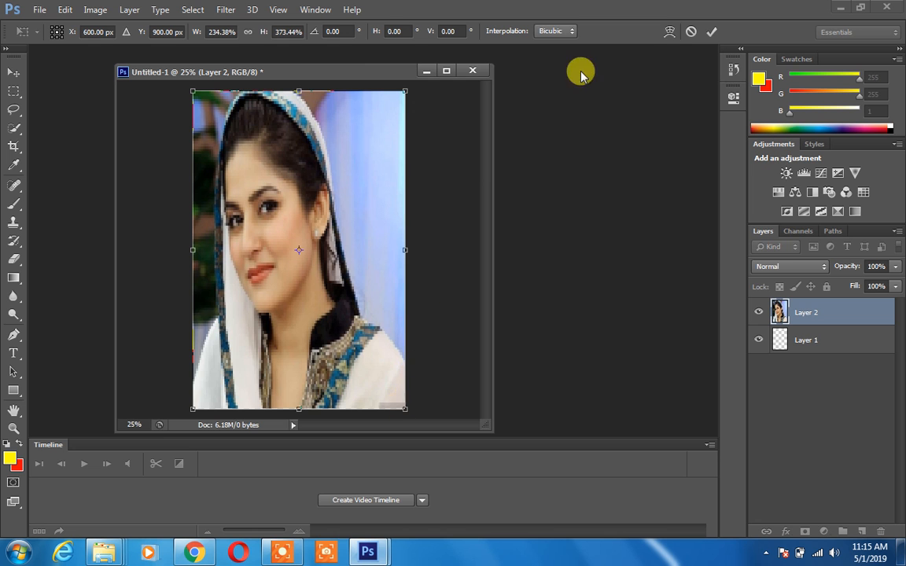
{"action": "left_click", "coordinate": [691, 32]}
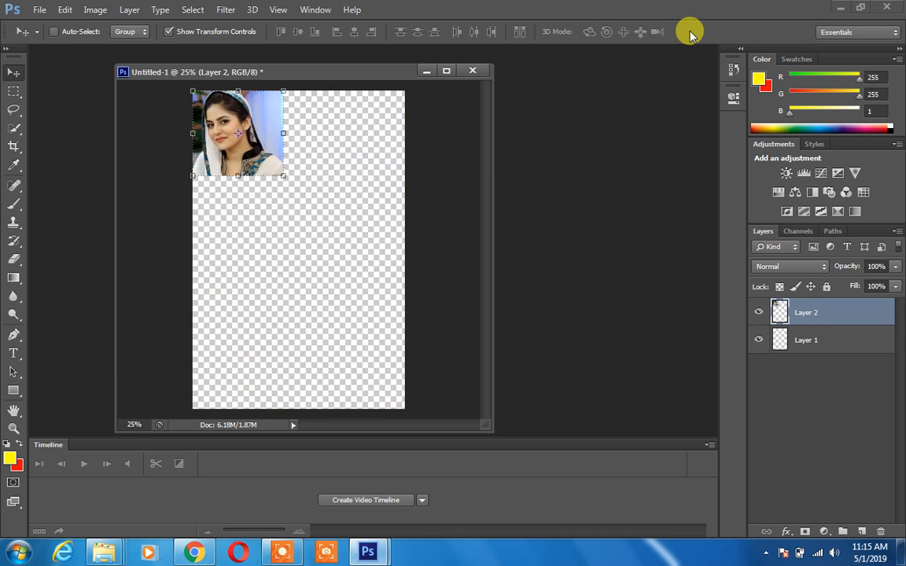
{"action": "left_click", "coordinate": [180, 32]}
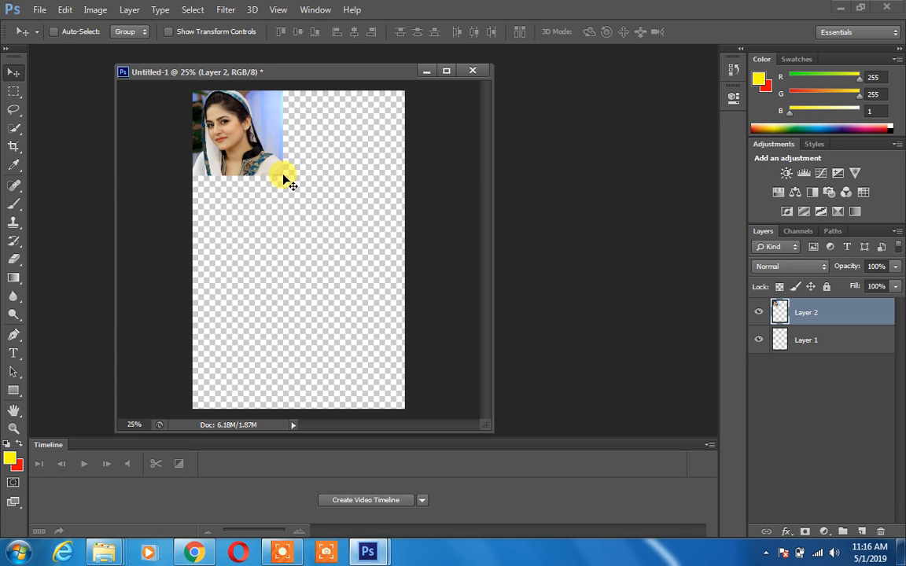
- Stretch the portrait layer to fill the whole canvas with Free Transform, at 234.38% width and 373.44% height
{"action": "key", "text": "ctrl+t"}
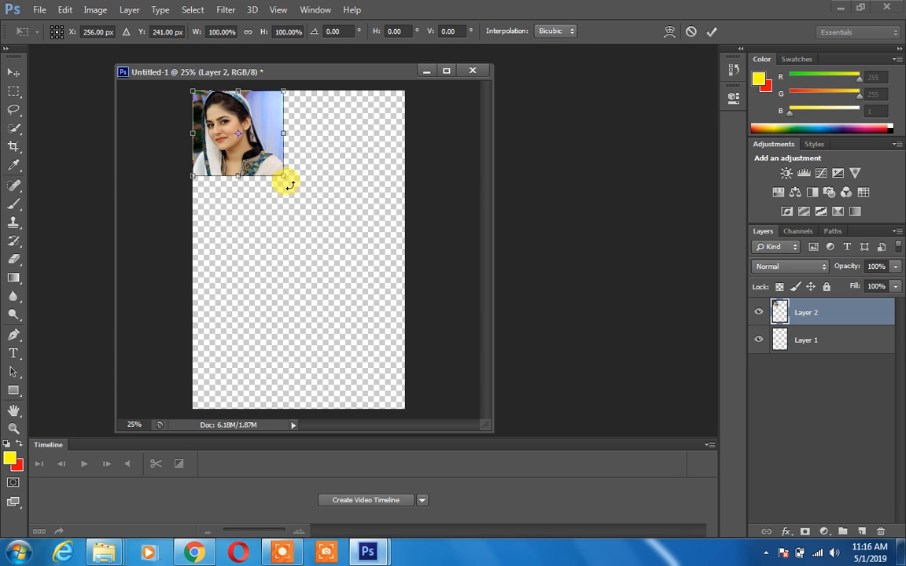
{"action": "left_click_drag", "start_coordinate": [282, 175], "coordinate": [399, 403]}
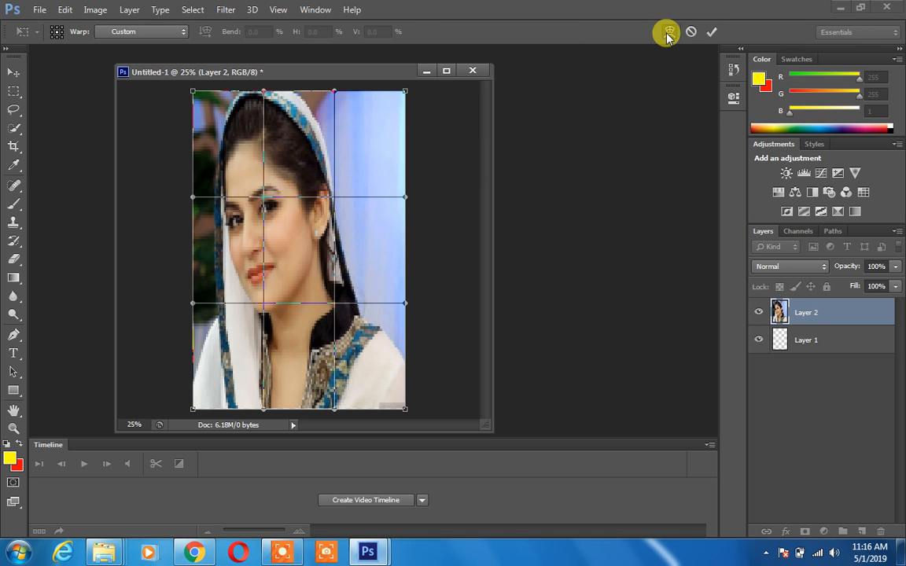
{"action": "left_click", "coordinate": [669, 34]}
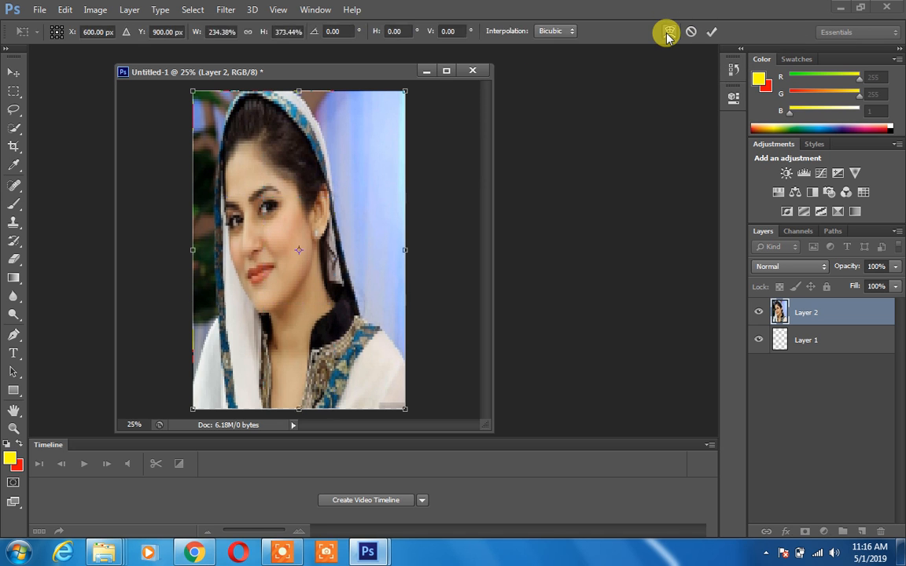
{"action": "left_click", "coordinate": [712, 33]}
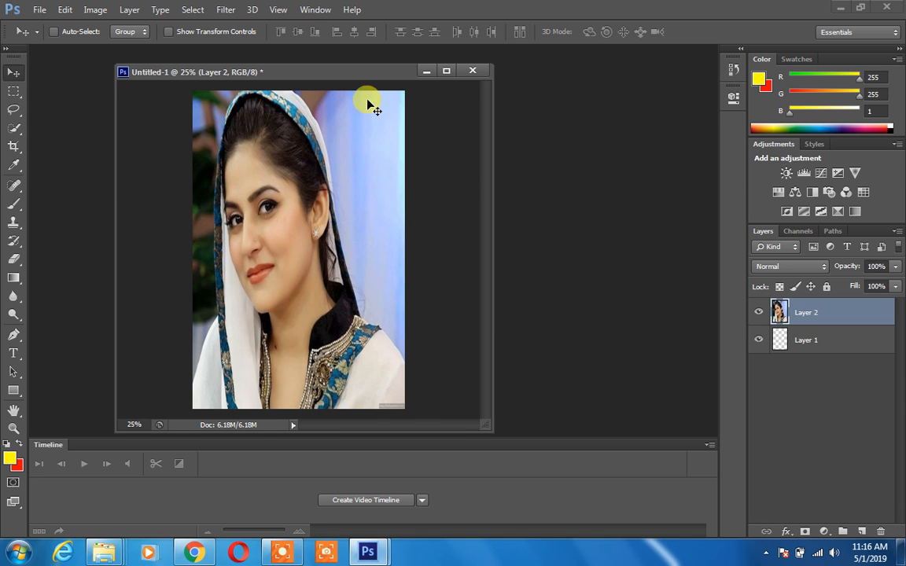
{"action": "left_click_drag", "start_coordinate": [329, 69], "coordinate": [322, 65]}
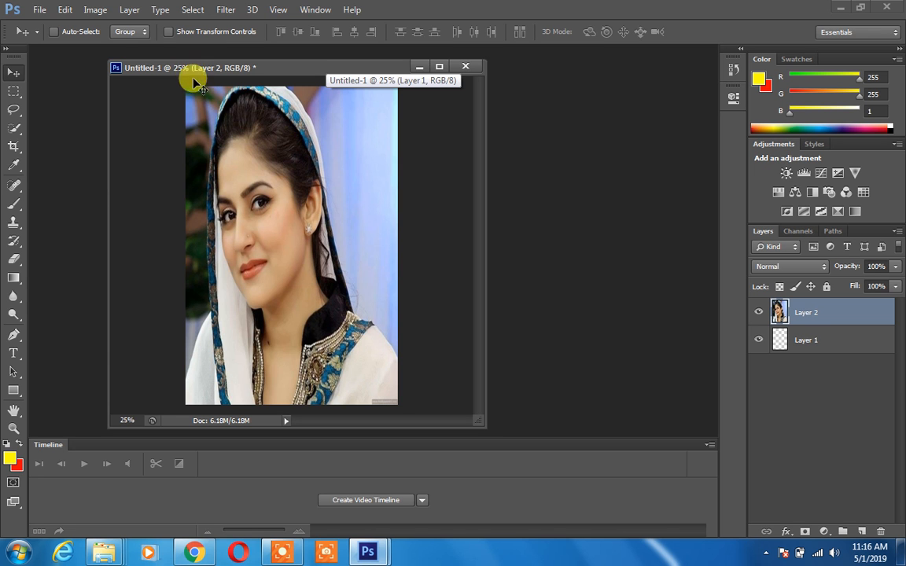
- Turn on the Move tool's transform controls and squash the portrait layer down from its top edge to 68.67% height
{"action": "left_click", "coordinate": [170, 33]}
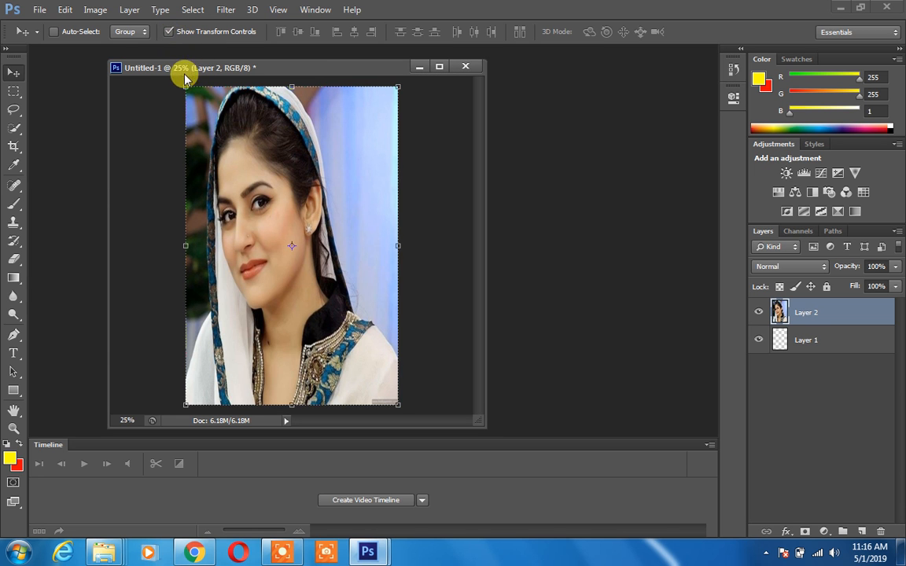
{"action": "mouse_move", "coordinate": [185, 86]}
{"action": "left_mouse_down"}
{"action": "mouse_move", "coordinate": [186, 178]}
{"action": "mouse_move", "coordinate": [195, 93]}
{"action": "mouse_move", "coordinate": [184, 85]}
{"action": "left_mouse_up"}
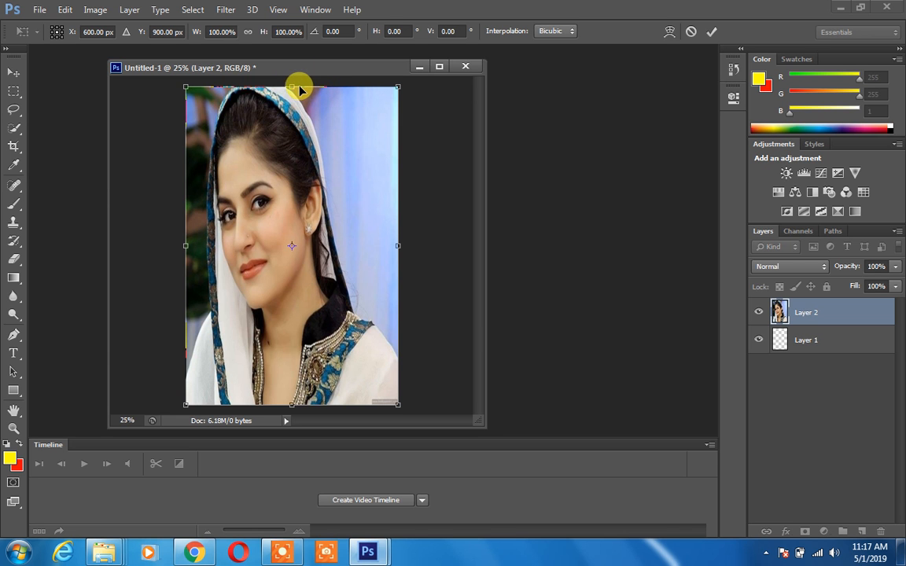
{"action": "left_click_drag", "start_coordinate": [291, 86], "coordinate": [285, 196]}
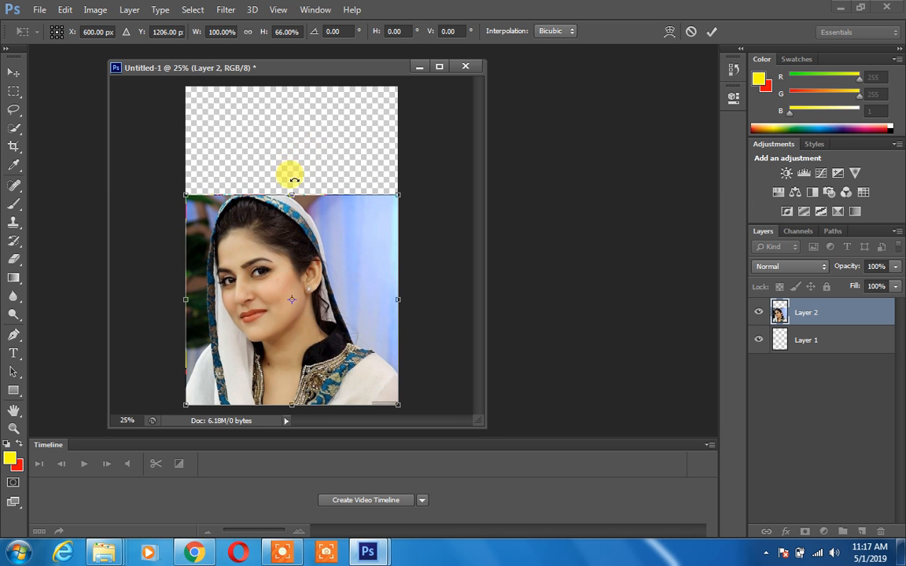
{"action": "left_click_drag", "start_coordinate": [290, 189], "coordinate": [289, 86]}
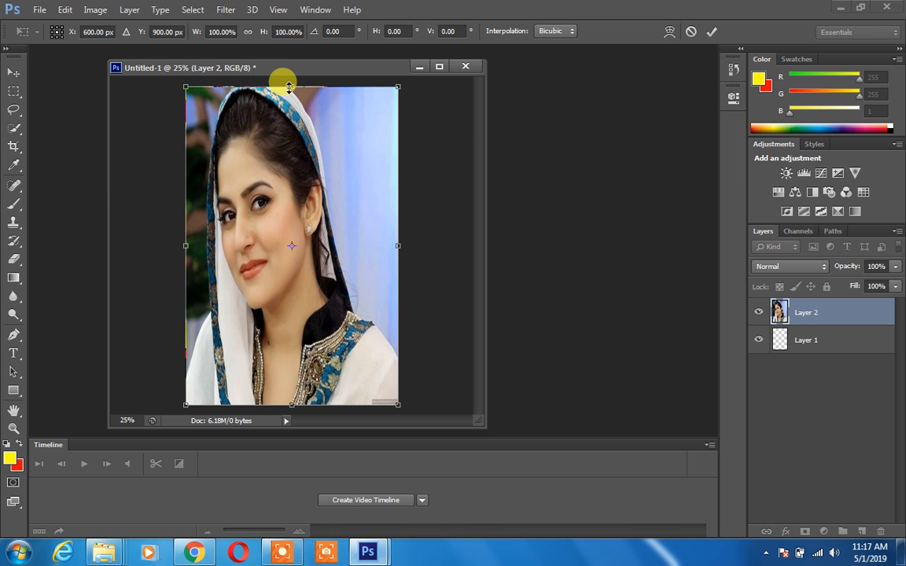
{"action": "left_click_drag", "start_coordinate": [289, 86], "coordinate": [283, 186]}
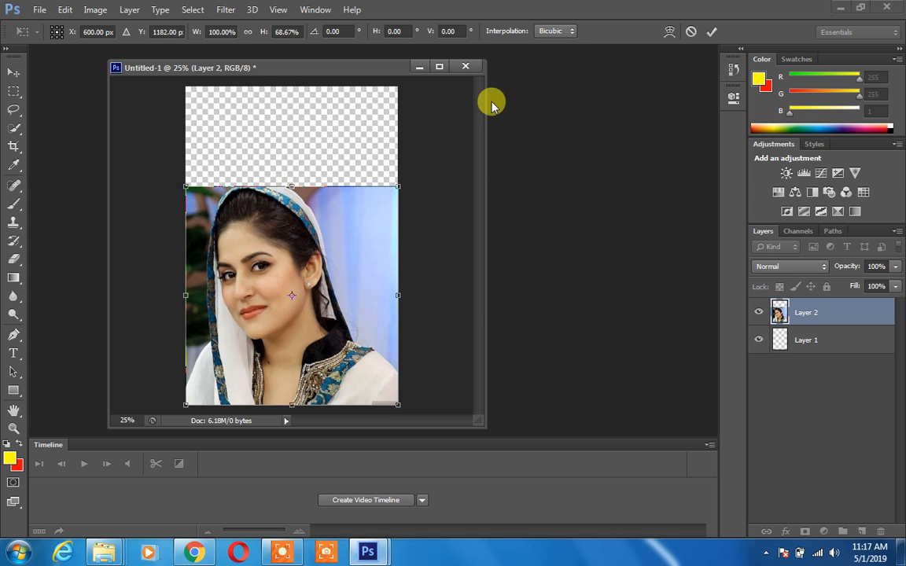
{"action": "left_click", "coordinate": [712, 31]}
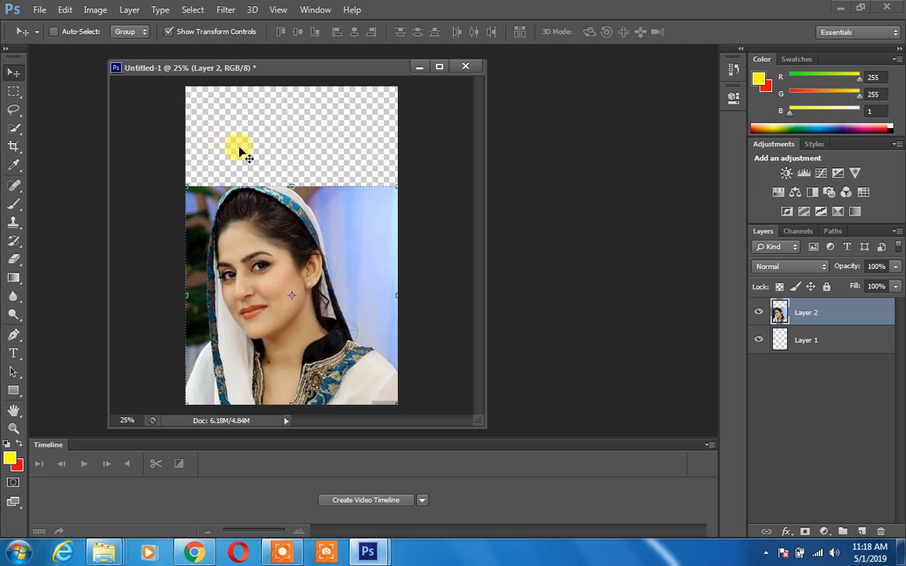
- Stretch the portrait layer back up to the canvas's top edge at 145.63% height
{"action": "left_click", "coordinate": [291, 185]}
{"action": "left_click_drag", "start_coordinate": [291, 163], "coordinate": [283, 85]}
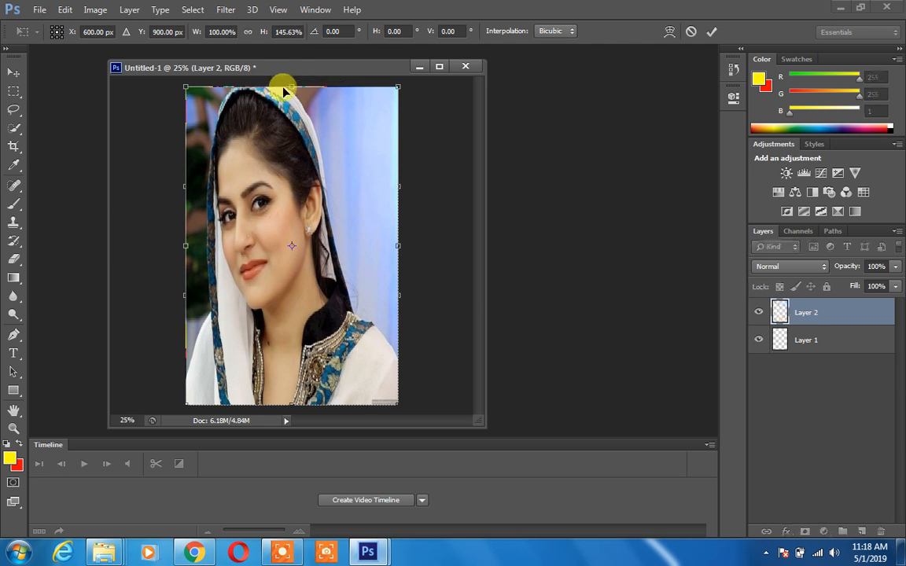
{"action": "left_click", "coordinate": [711, 32]}
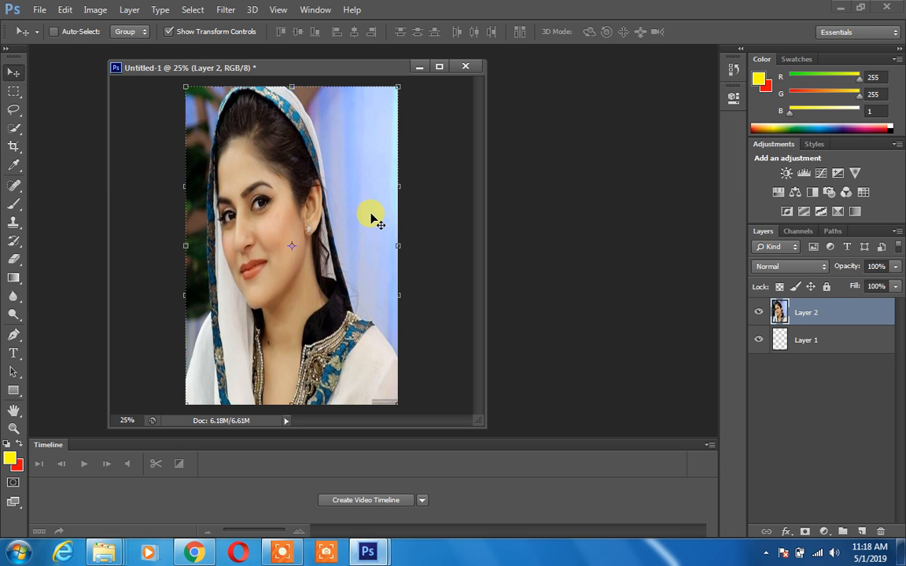
- Examine the resized portrait at magnifications between 300% and 5%, finishing with the whole image fitted on screen
{"action": "key", "text": "ctrl+plus"}
{"action": "key", "text": "ctrl+plus"}
{"action": "key", "text": "ctrl+plus"}
{"action": "key", "text": "ctrl+plus"}
{"action": "key", "text": "ctrl+plus"}
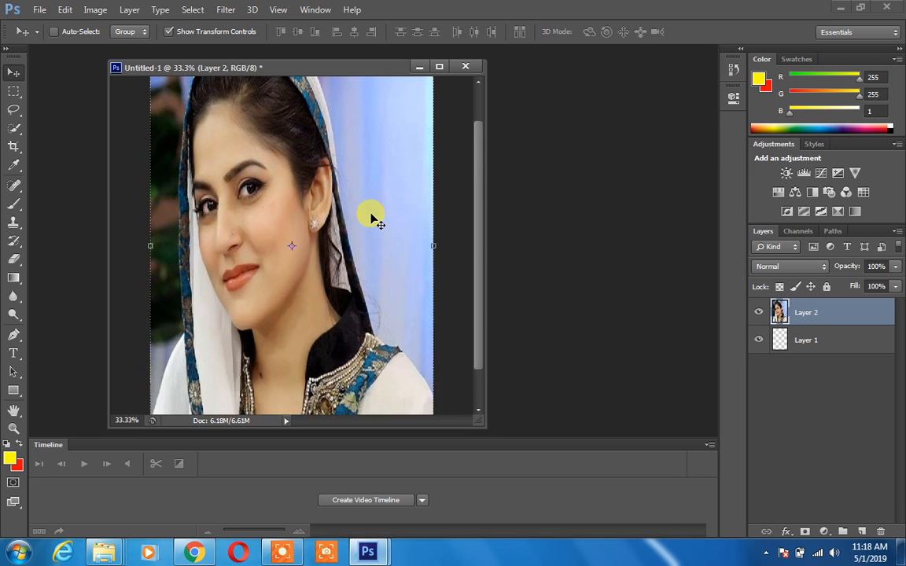
{"action": "key", "text": "ctrl+plus"}
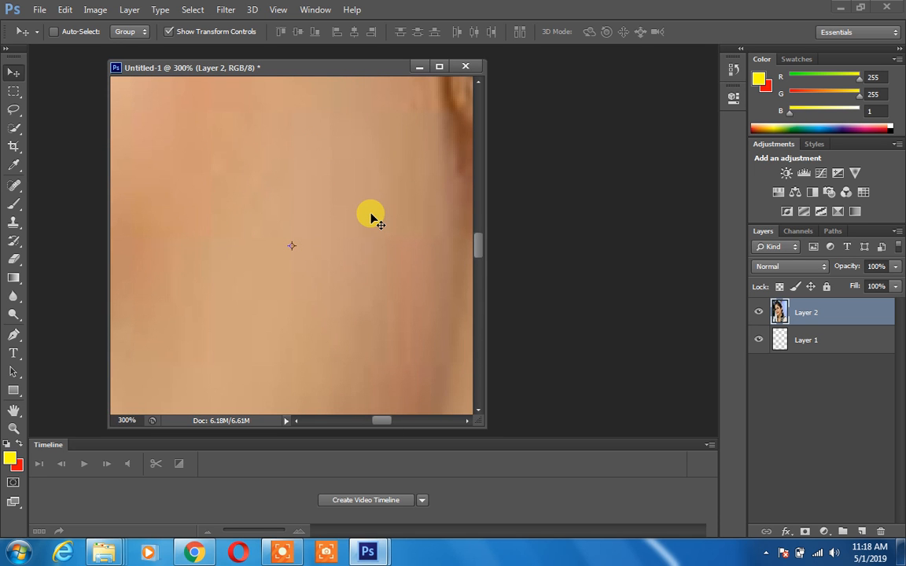
{"action": "key", "text": "ctrl+minus"}
{"action": "key", "text": "ctrl+minus"}
{"action": "key", "text": "ctrl+minus"}
{"action": "key", "text": "ctrl+minus"}
{"action": "key", "text": "ctrl+minus"}
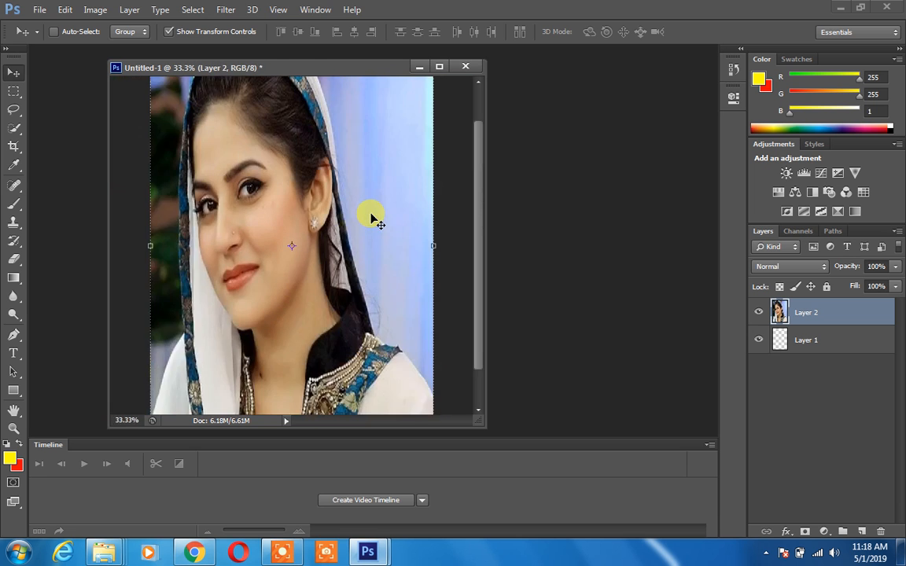
{"action": "key", "text": "ctrl+minus"}
{"action": "key", "text": "ctrl+minus"}
{"action": "key", "text": "ctrl+minus"}
{"action": "key", "text": "ctrl+minus"}
{"action": "key", "text": "ctrl+minus"}
{"action": "key", "text": "ctrl+minus"}
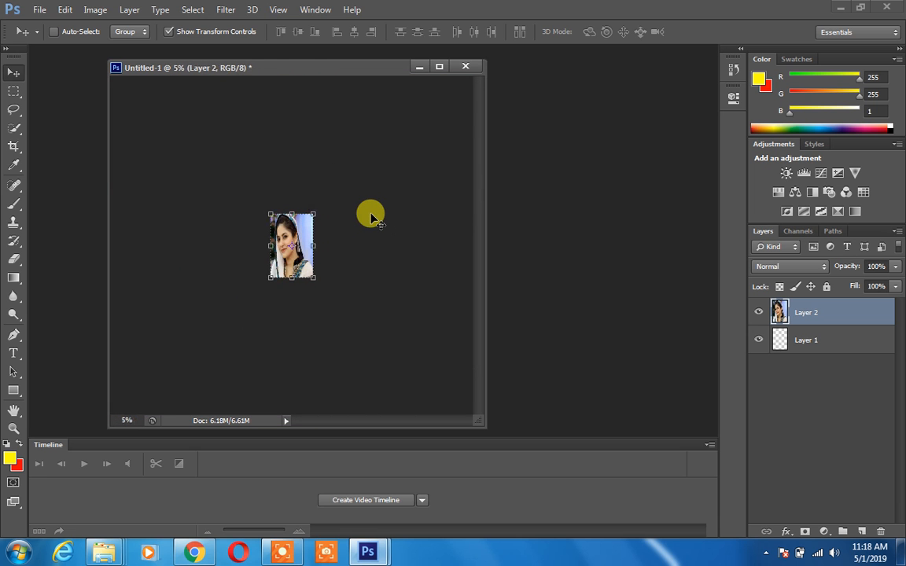
{"action": "key", "text": "ctrl+plus"}
{"action": "key", "text": "ctrl+plus"}
{"action": "key", "text": "ctrl+plus"}
{"action": "key", "text": "ctrl+plus"}
{"action": "key", "text": "ctrl+minus"}
{"action": "left_click_drag", "start_coordinate": [370, 212], "coordinate": [376, 221]}
{"action": "key", "text": "ctrl+0"}
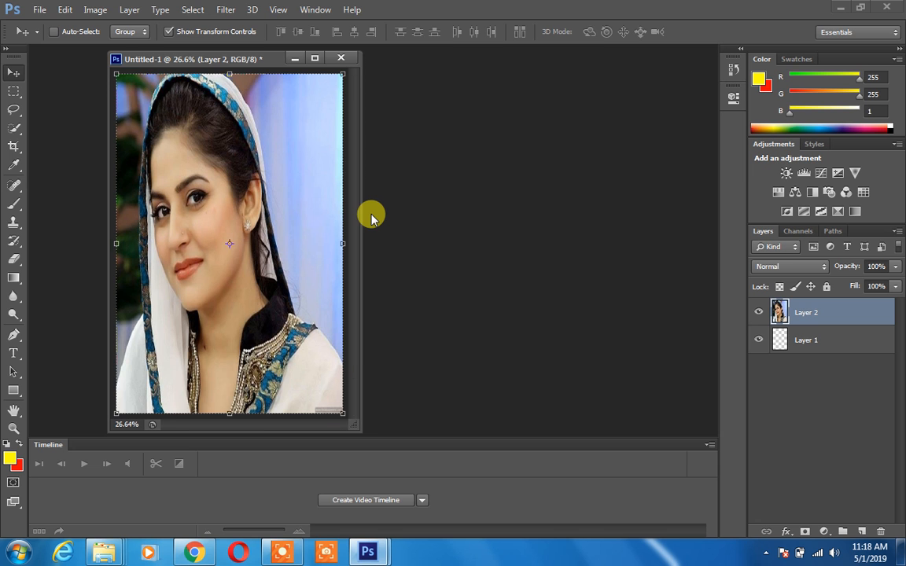
- Examine the portrait's face at 100% in a maximized document window, and restore the window's size at 33.33% magnification
{"action": "key", "text": "ctrl+plus"}
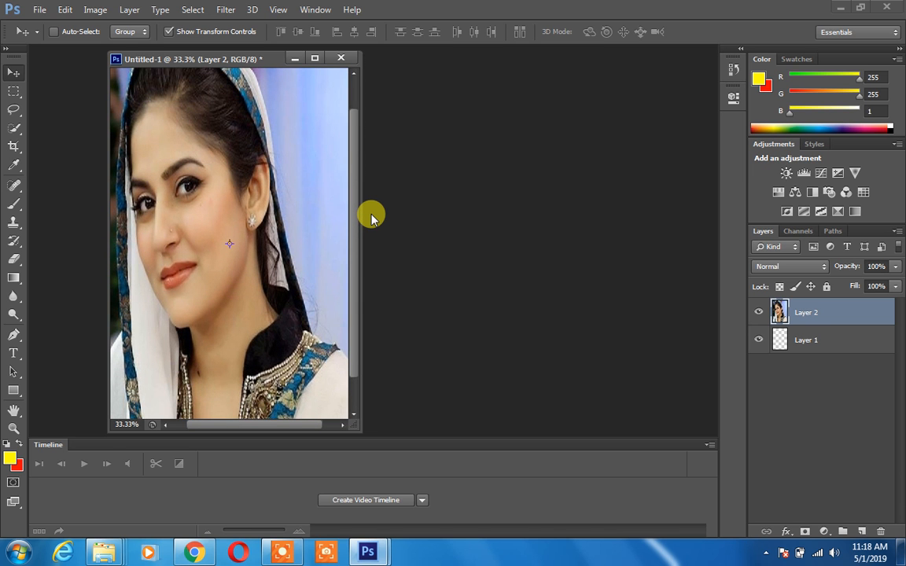
{"action": "key", "text": "ctrl+plus"}
{"action": "key", "text": "ctrl+plus"}
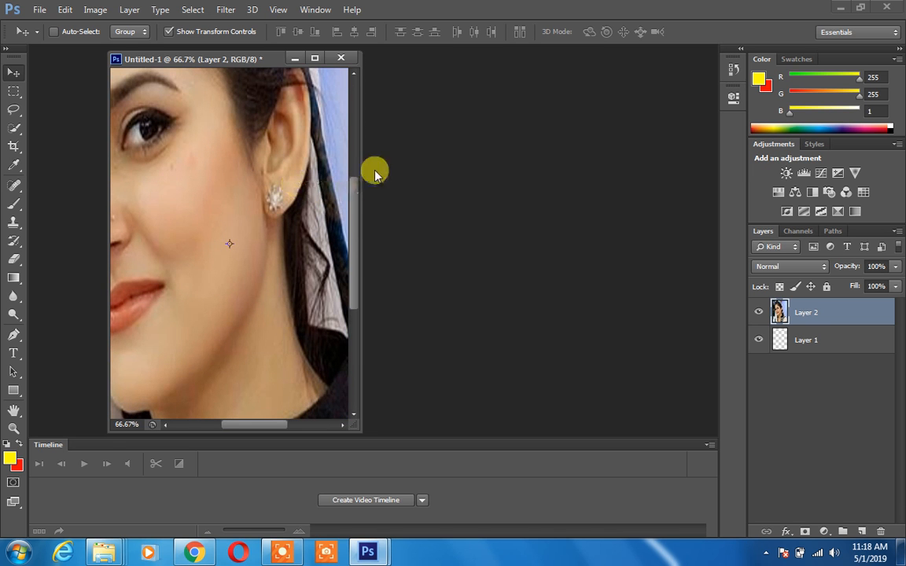
{"action": "left_click", "coordinate": [314, 59]}
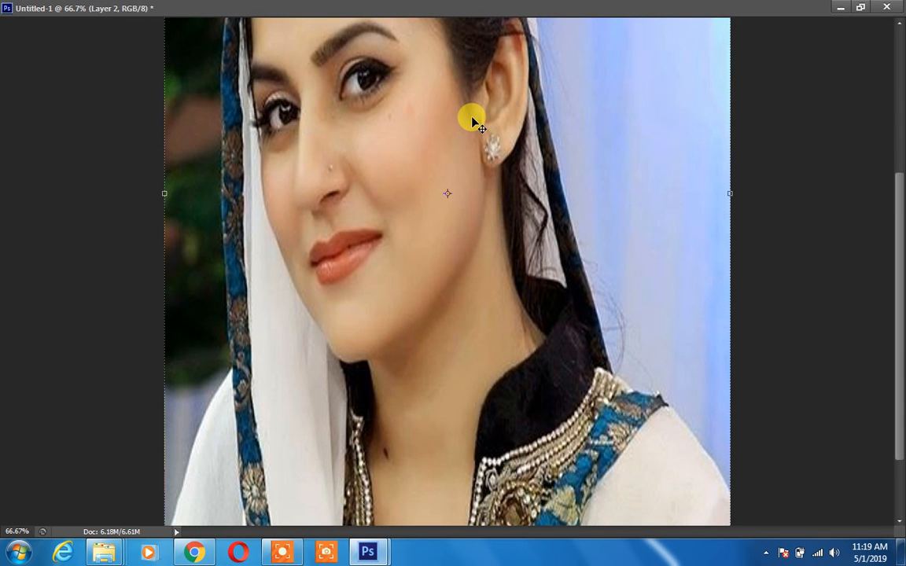
{"action": "key", "text": "ctrl+plus"}
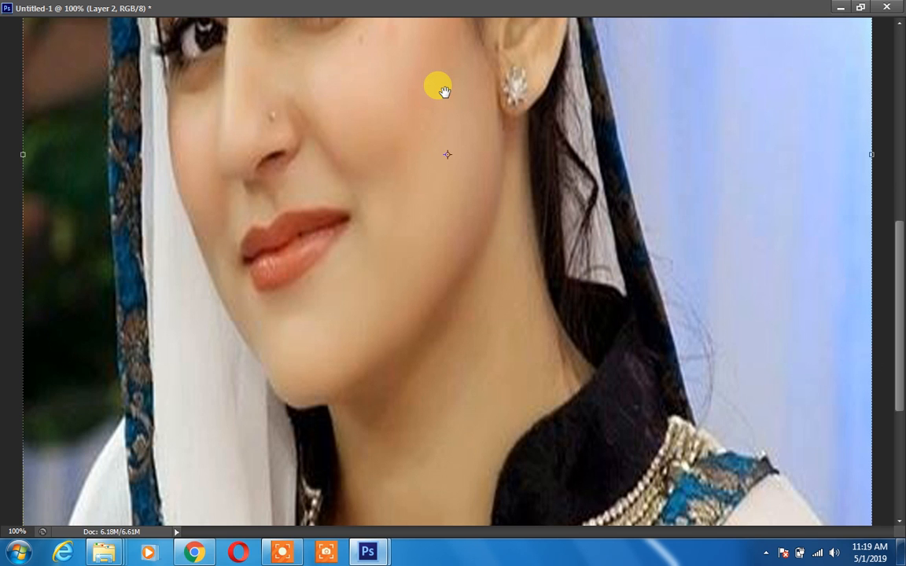
{"action": "left_click_drag", "start_coordinate": [445, 92], "coordinate": [517, 268]}
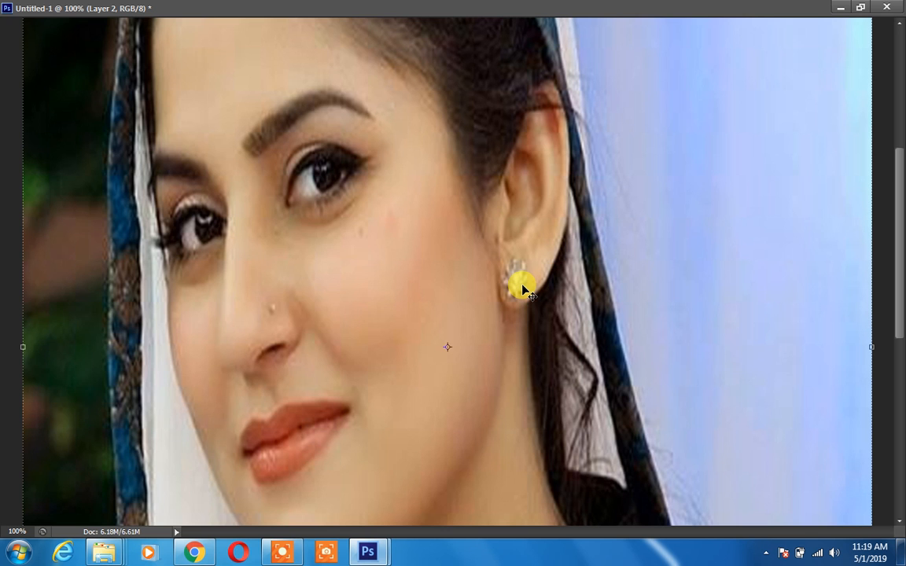
{"action": "key", "text": "ctrl+minus"}
{"action": "key", "text": "ctrl+minus"}
{"action": "key", "text": "ctrl+minus"}
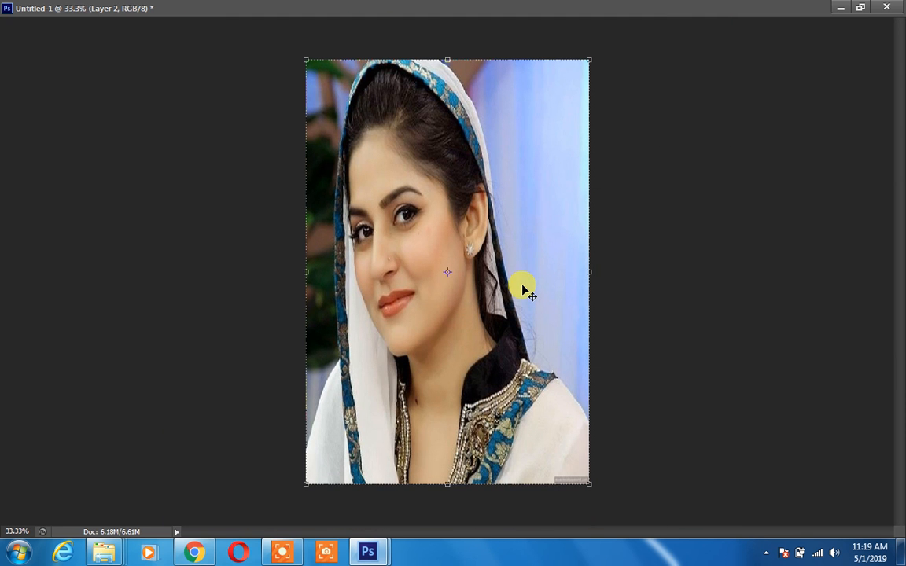
{"action": "left_click", "coordinate": [859, 10]}
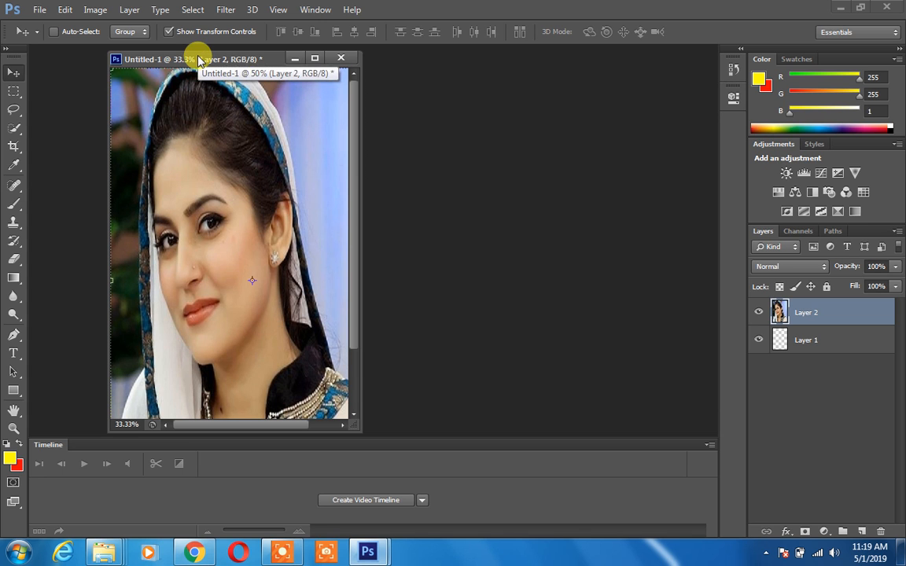
- Select the face with the Rectangular Marquee tool and move the selected piece to the portrait's right edge with the Move tool
{"action": "left_click", "coordinate": [15, 92]}
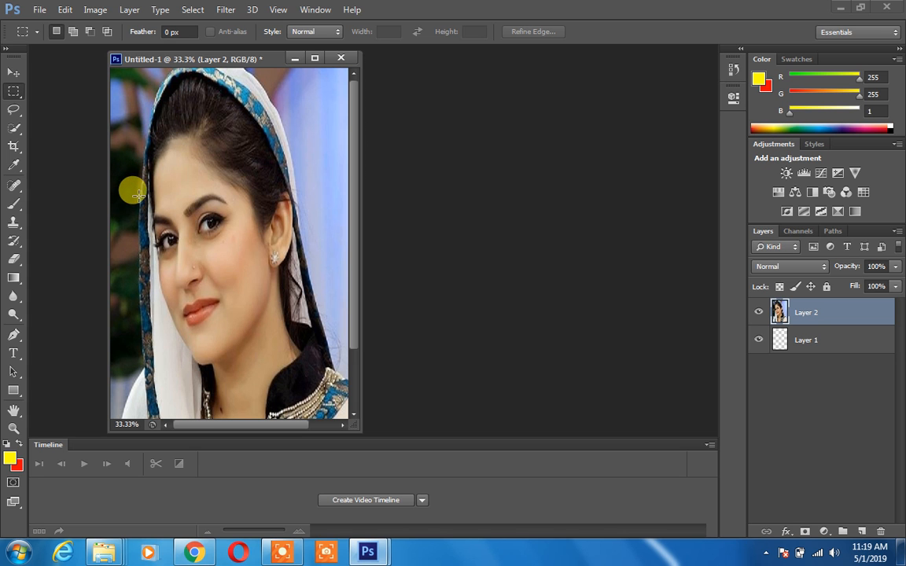
{"action": "left_click_drag", "start_coordinate": [139, 194], "coordinate": [246, 334]}
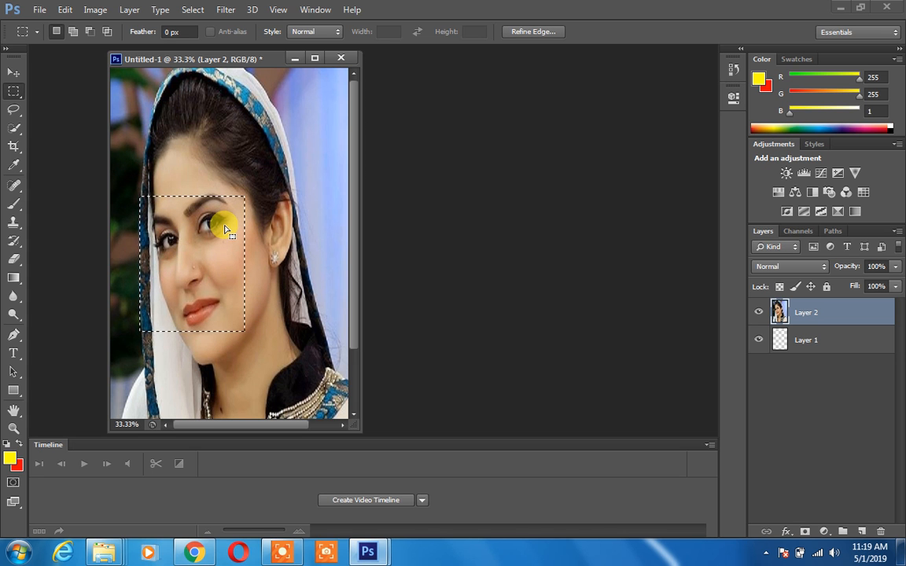
{"action": "left_click", "coordinate": [15, 74]}
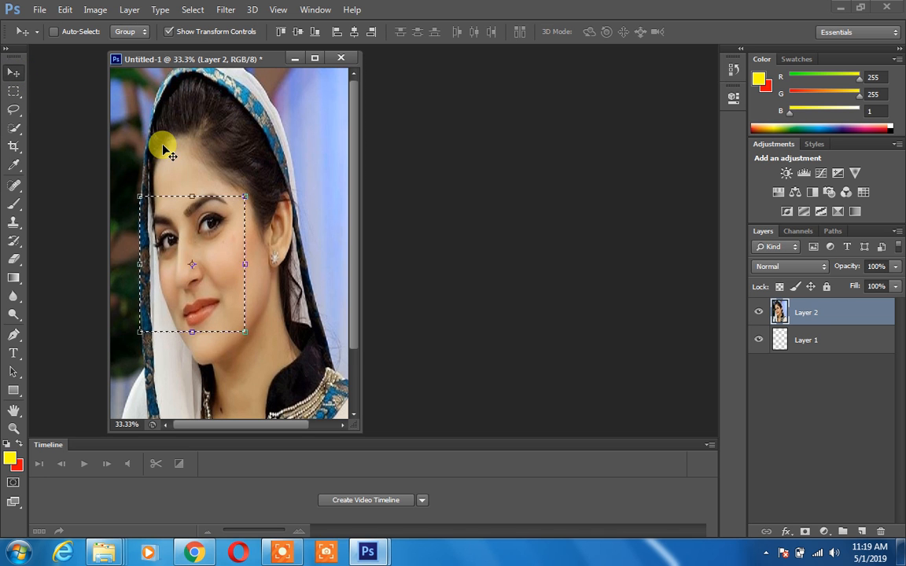
{"action": "left_click_drag", "start_coordinate": [230, 274], "coordinate": [303, 199]}
{"action": "scroll", "coordinate": [304, 198], "scroll_direction": "down", "scroll_amount": 1}
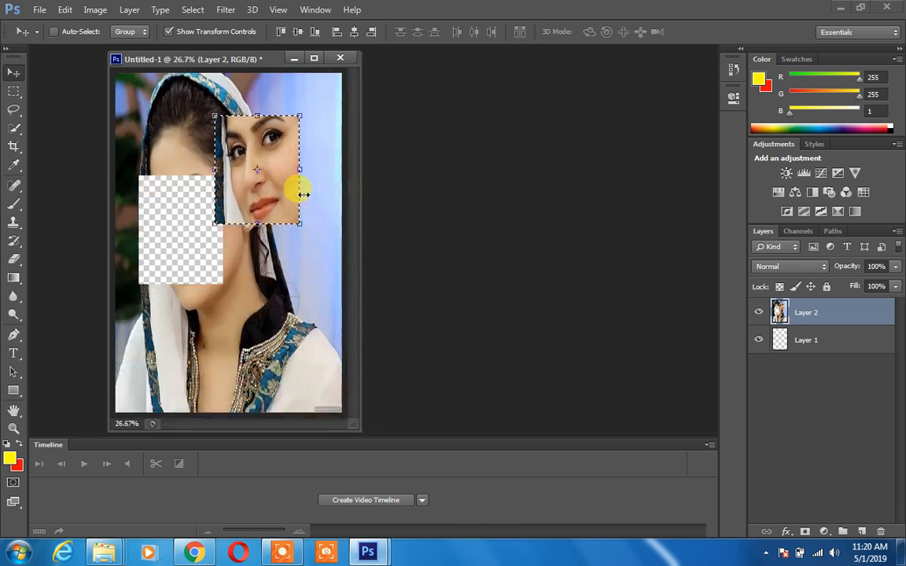
{"action": "left_click_drag", "start_coordinate": [284, 178], "coordinate": [328, 271]}
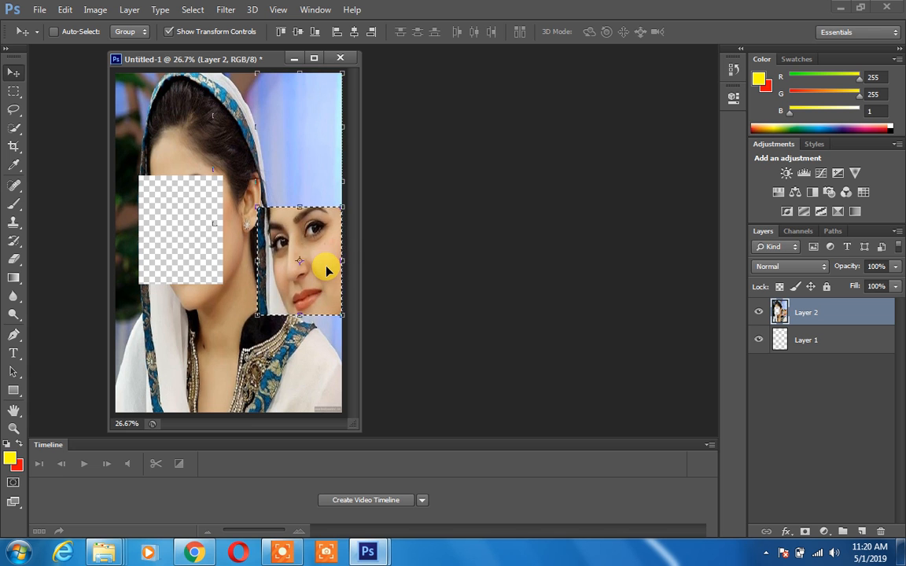
- Undo and redo the move of the selected face piece several times, ending with the move undone
{"action": "key", "text": "ctrl+z"}
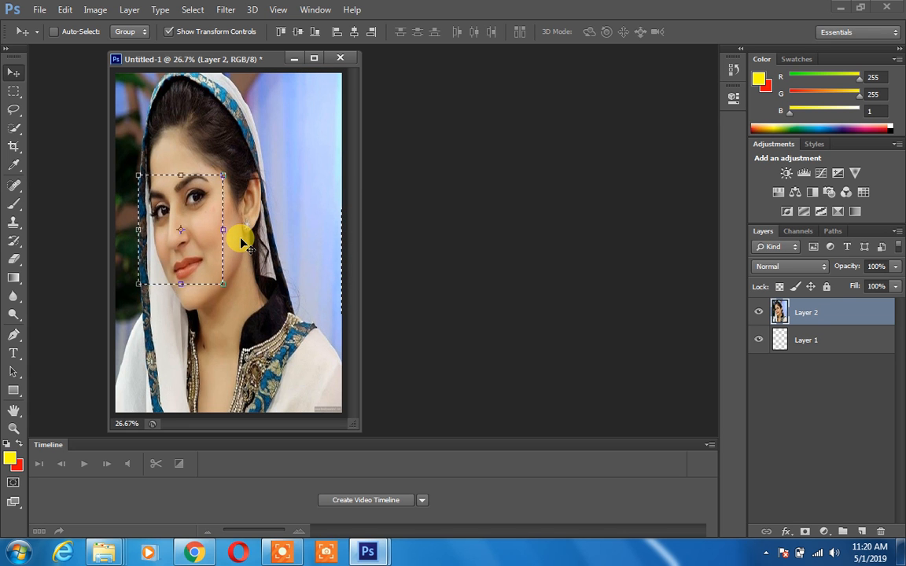
{"action": "key", "text": "ctrl+z"}
{"action": "key", "text": "ctrl+z"}
{"action": "key", "text": "ctrl+z"}
{"action": "key", "text": "ctrl+z"}
{"action": "key", "text": "ctrl+z"}
{"action": "key", "text": "ctrl+z"}
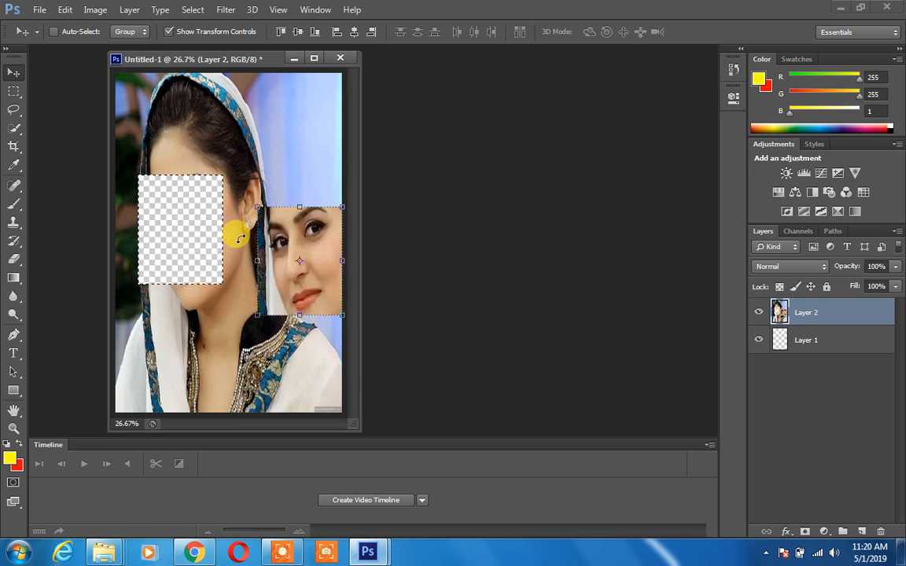
{"action": "key", "text": "ctrl+z"}
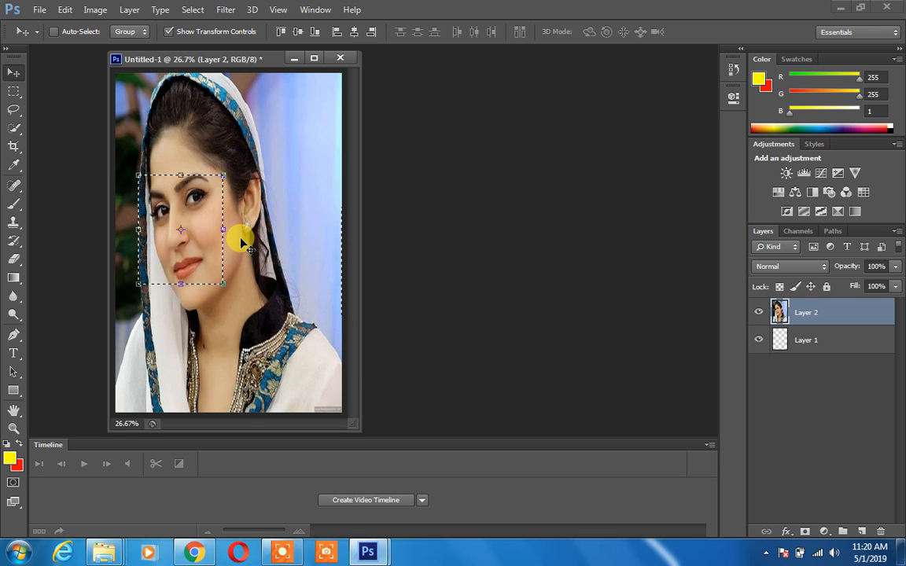
- Try moving the selected face piece to the canvas's upper-right corner, undo the move and clear the selection
{"action": "left_click_drag", "start_coordinate": [188, 234], "coordinate": [314, 133]}
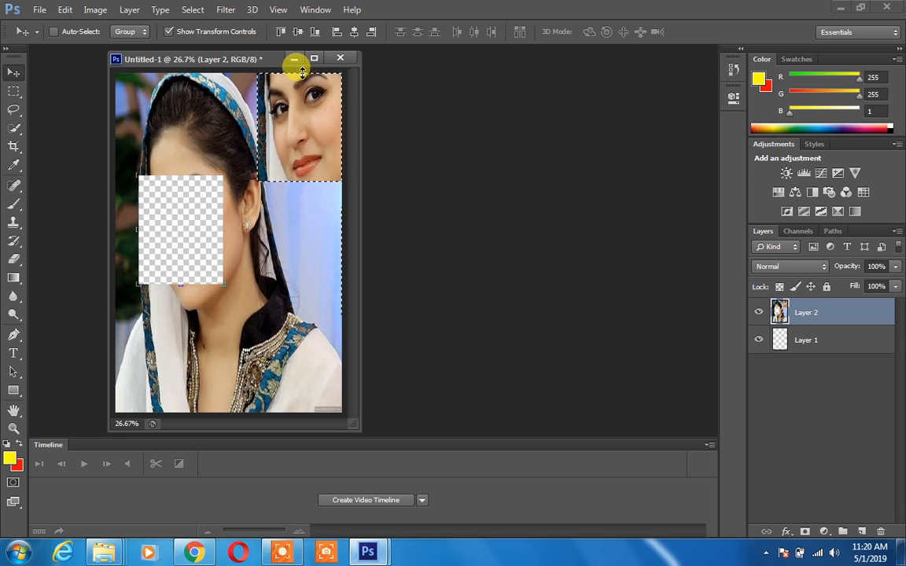
{"action": "key", "text": "ctrl+d"}
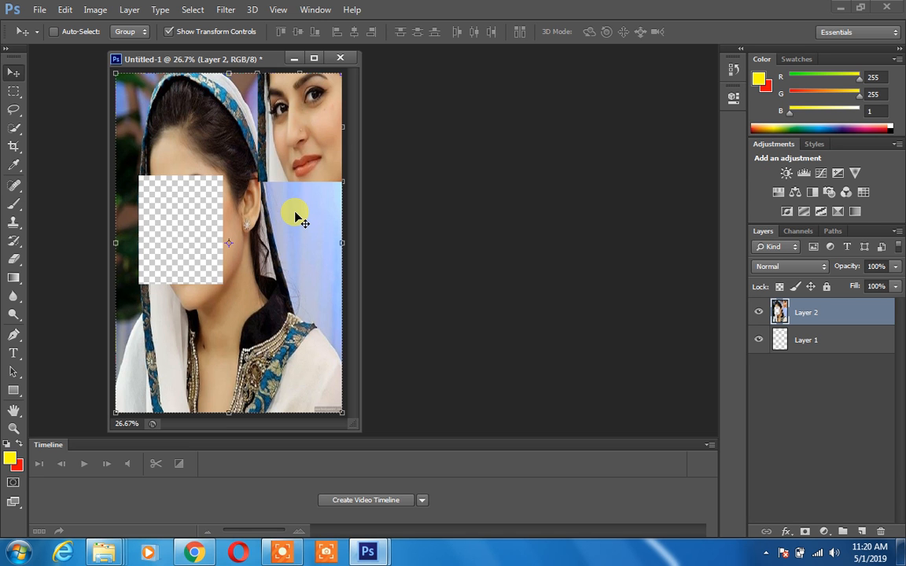
{"action": "key", "text": "ctrl+z"}
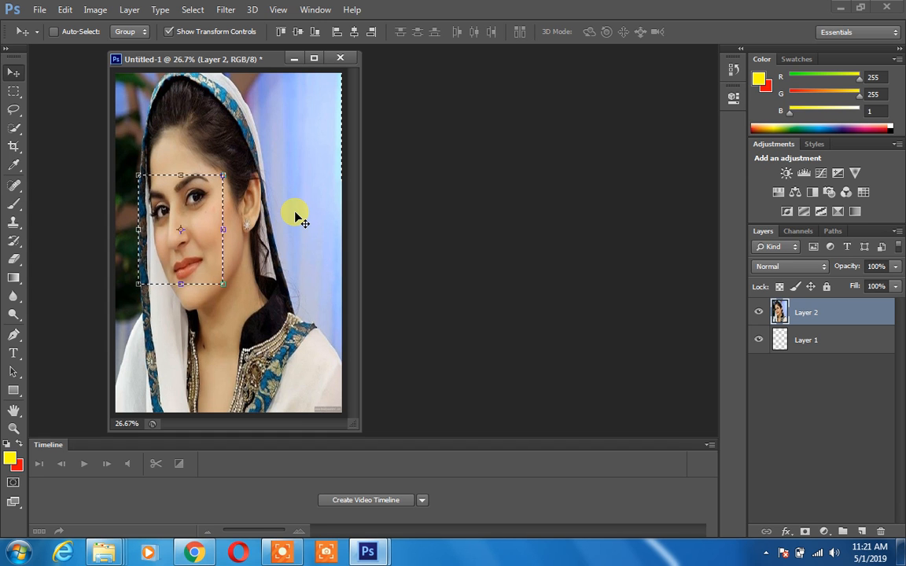
{"action": "key", "text": "ctrl+d"}
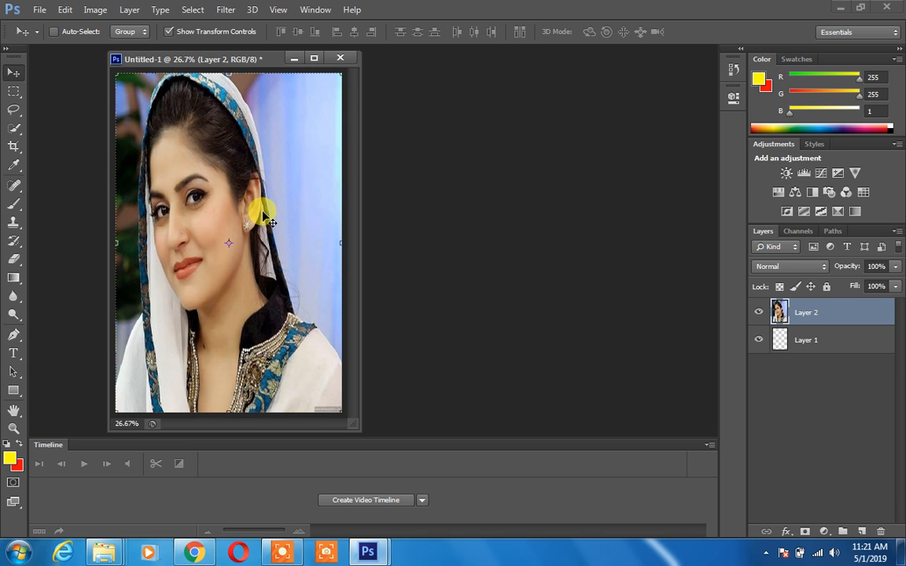
- Squash the portrait layer down from its top edge to about two-thirds of the canvas height
{"action": "key", "text": "ctrl+0"}
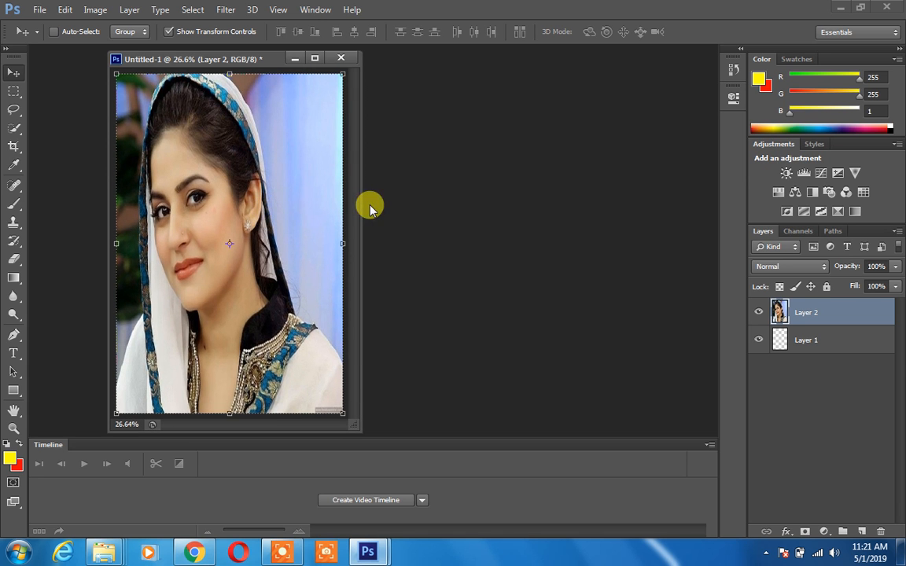
{"action": "left_click_drag", "start_coordinate": [229, 71], "coordinate": [230, 186]}
{"action": "left_click", "coordinate": [710, 34]}
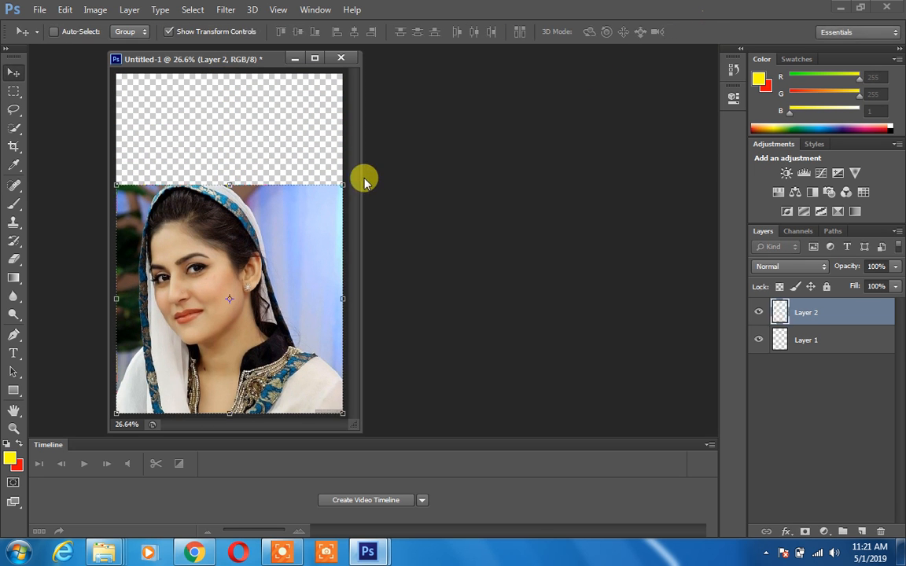
- Select the blue background beside the head with the Rectangular Marquee tool, try moving it to the canvas's upper-right corner and undo the move
{"action": "left_click", "coordinate": [12, 91]}
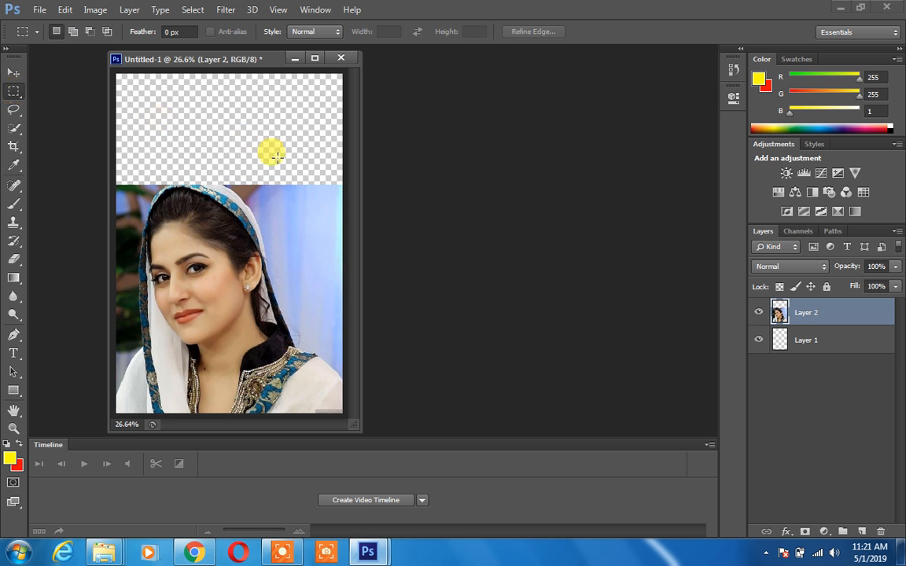
{"action": "left_click_drag", "start_coordinate": [278, 184], "coordinate": [338, 288]}
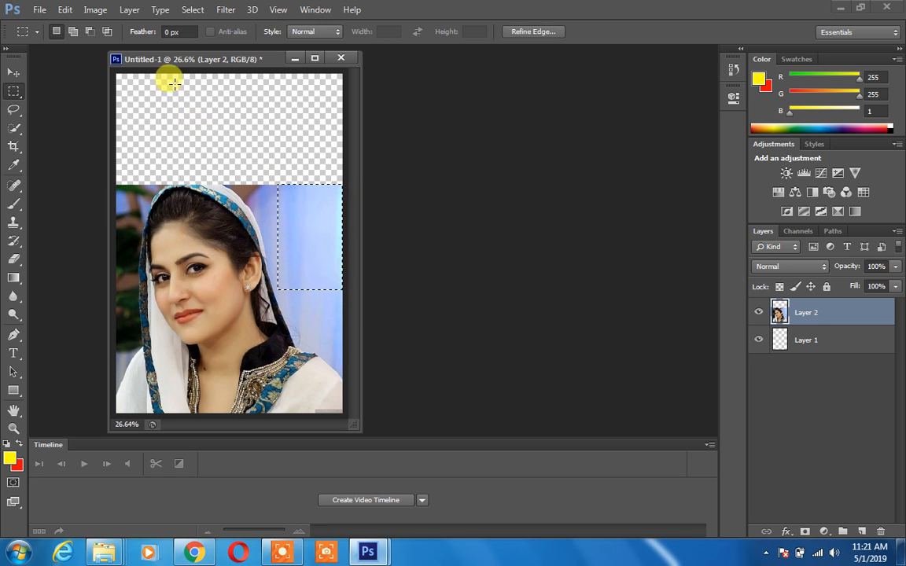
{"action": "left_click", "coordinate": [15, 73]}
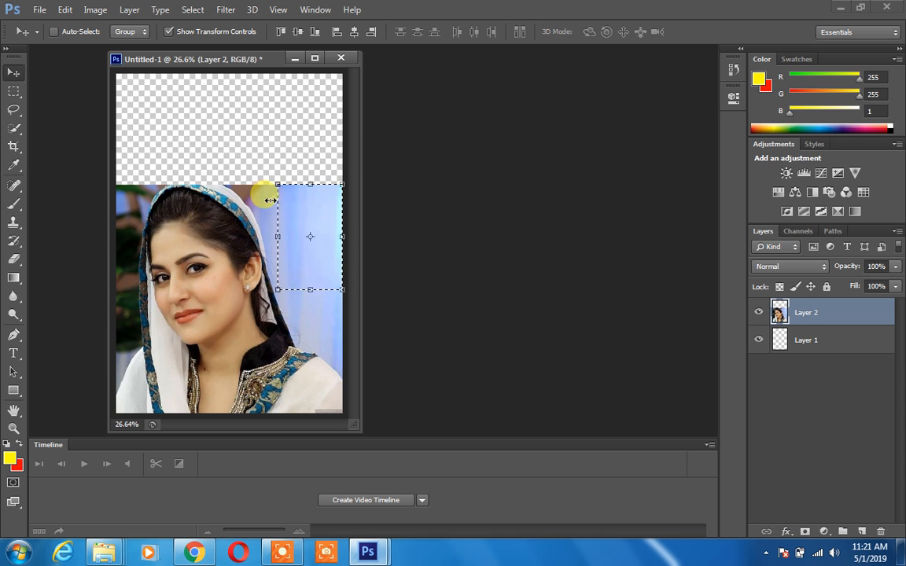
{"action": "left_click_drag", "start_coordinate": [293, 216], "coordinate": [293, 102]}
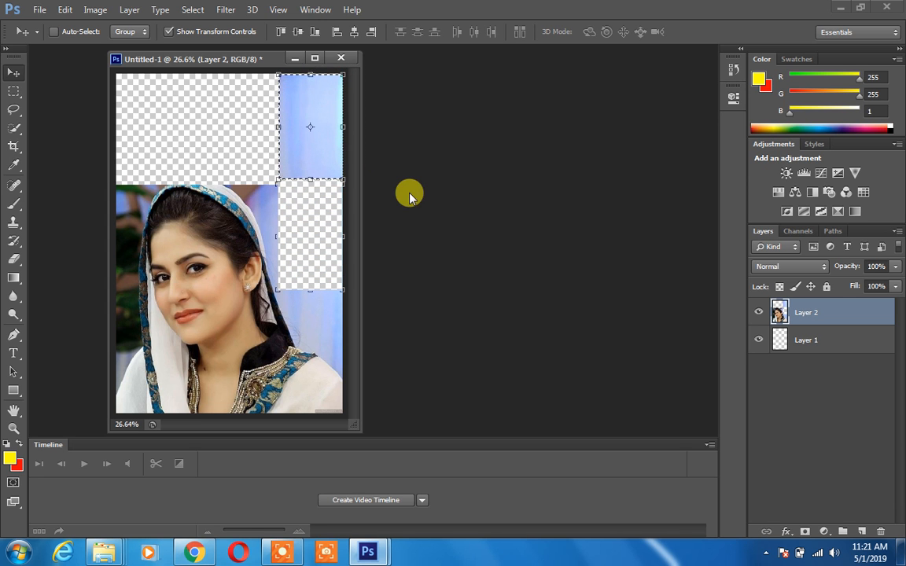
{"action": "key", "text": "ctrl+z"}
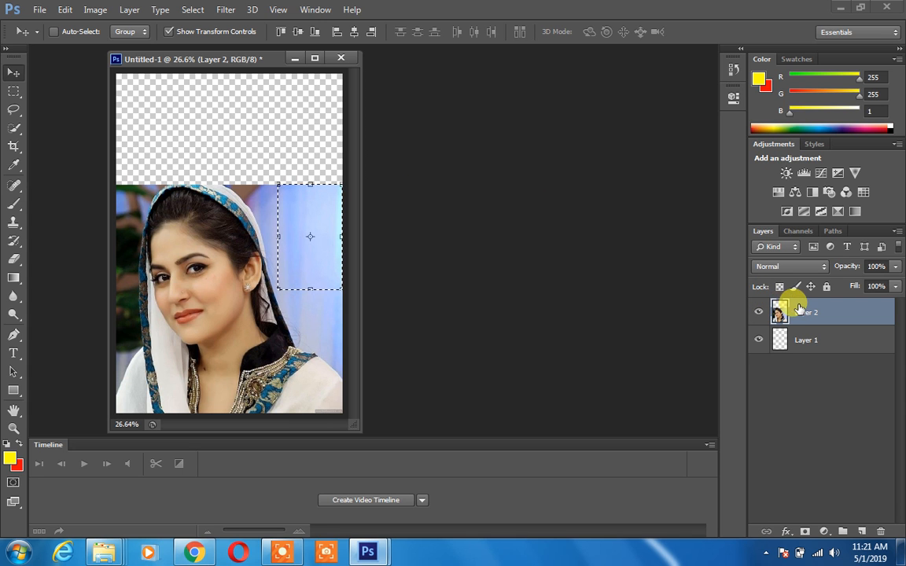
- Make Layer 2 the active layer and copy its selected blue background area onto a new layer
{"action": "left_click", "coordinate": [800, 336]}
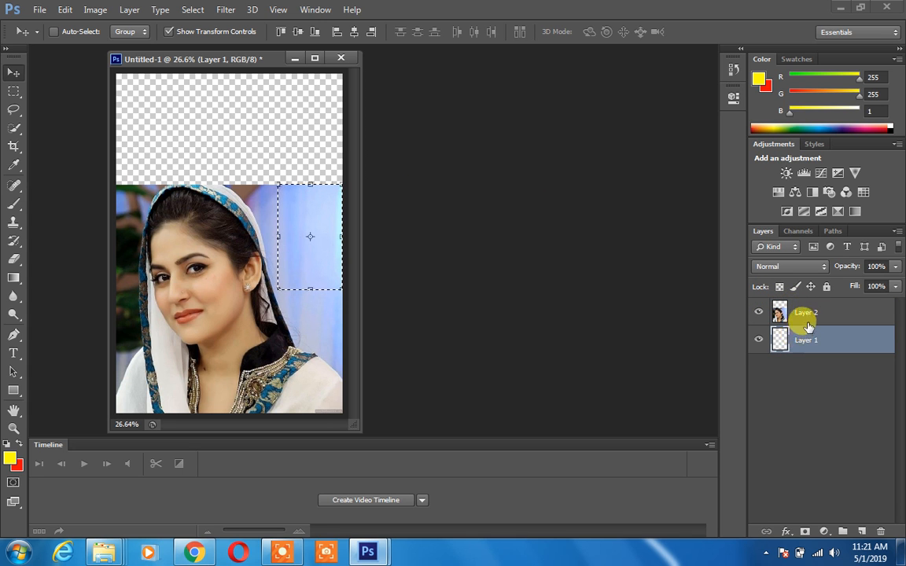
{"action": "left_click", "coordinate": [807, 322]}
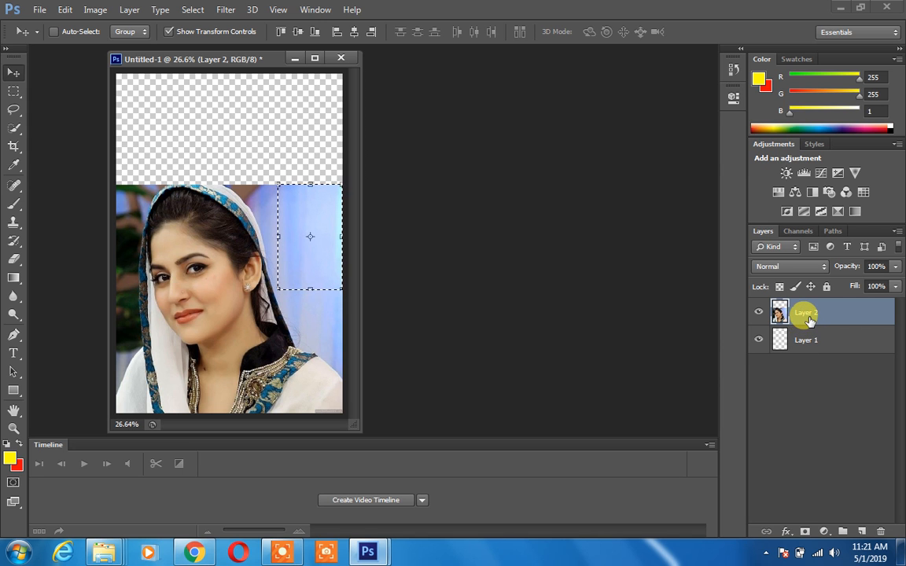
{"action": "left_click", "coordinate": [803, 343]}
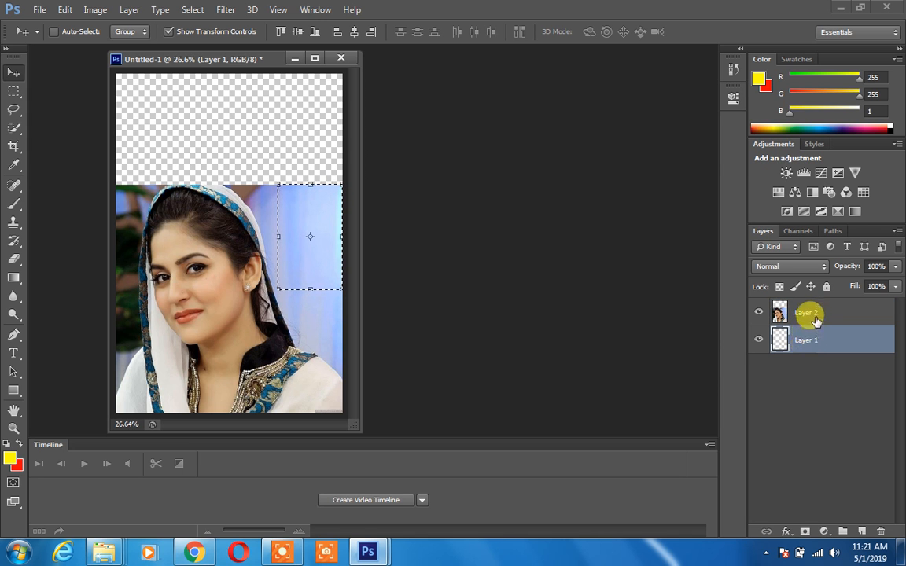
{"action": "left_click", "coordinate": [817, 314]}
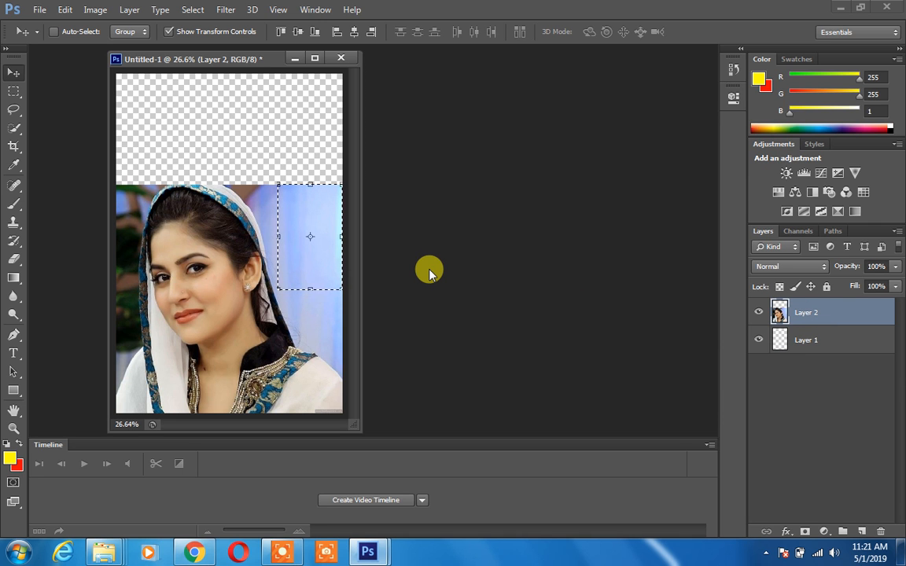
{"action": "key", "text": "ctrl+j"}
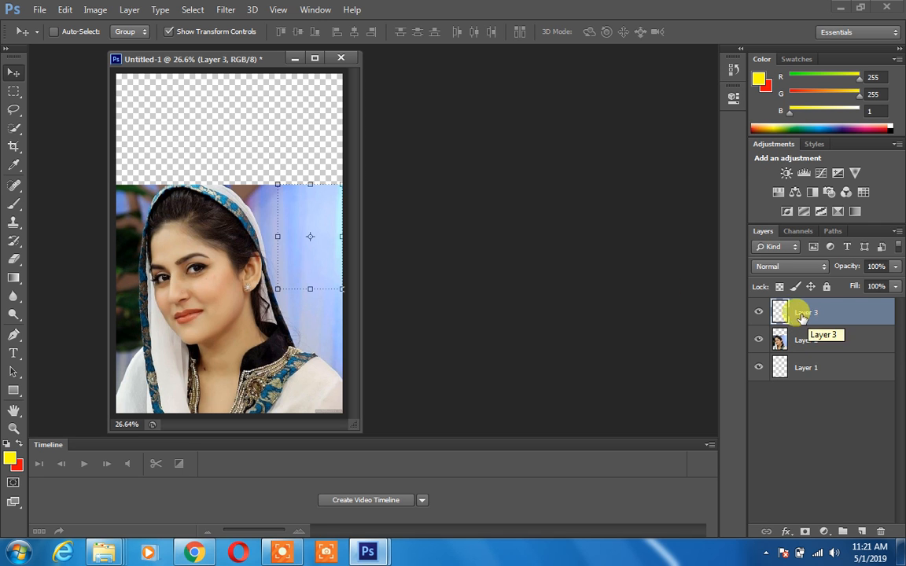
- Move the copied background piece to the canvas's top edge and stretch it to fill the empty area above the portrait
{"action": "left_click_drag", "start_coordinate": [322, 193], "coordinate": [305, 69]}
{"action": "left_click_drag", "start_coordinate": [277, 131], "coordinate": [118, 116]}
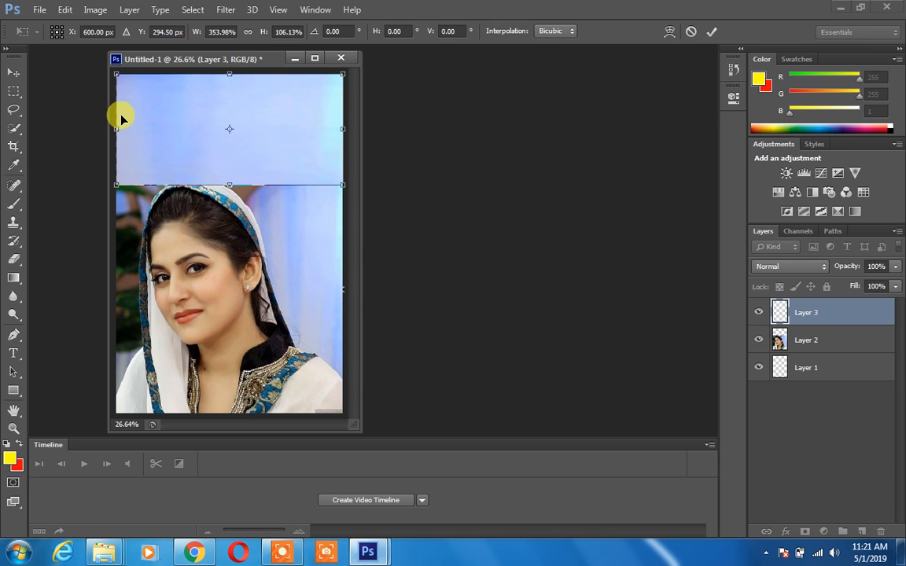
{"action": "left_click", "coordinate": [710, 31]}
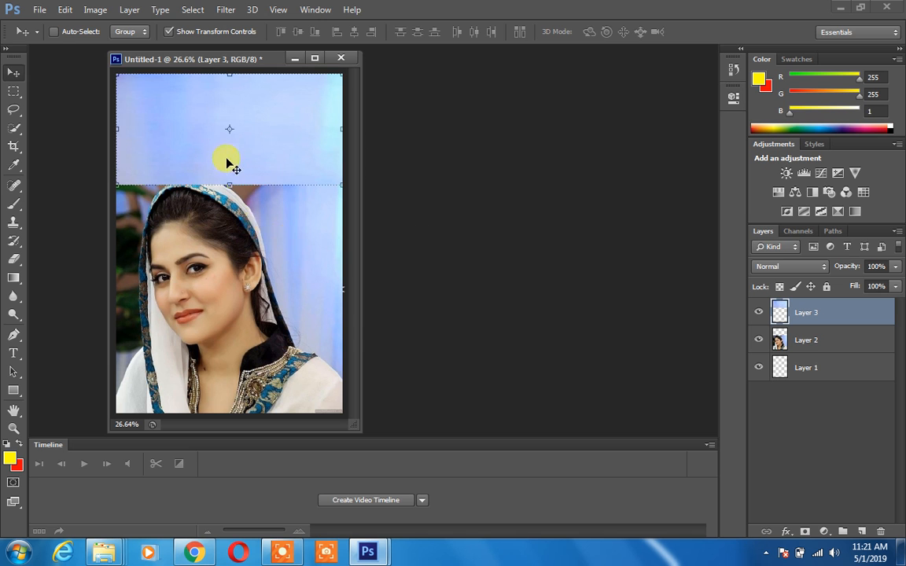
{"action": "key", "text": "ctrl+t"}
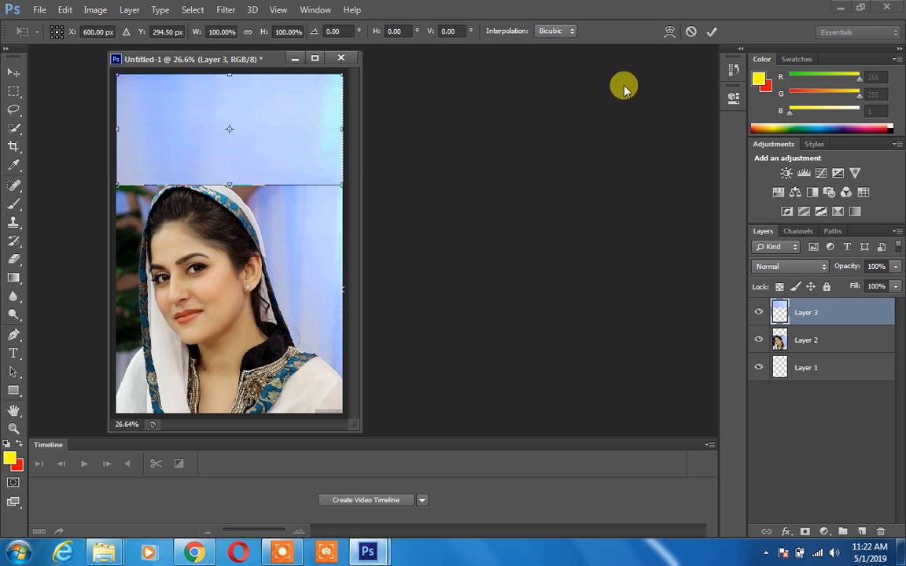
{"action": "left_click", "coordinate": [709, 33]}
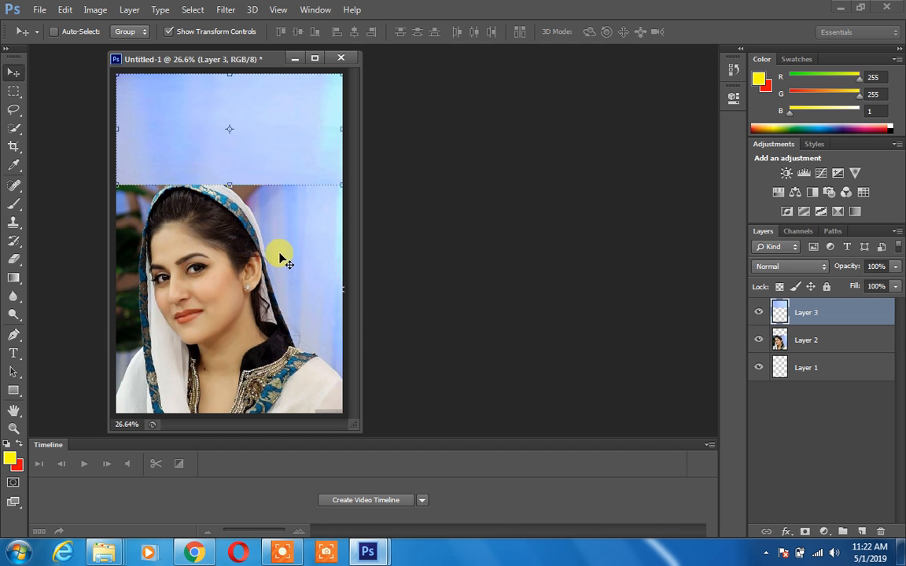
- Try moving content on the canvas with Auto-Select off, first with Layer 3 active and again with Layer 2 active
{"action": "left_click_drag", "start_coordinate": [195, 281], "coordinate": [229, 251]}
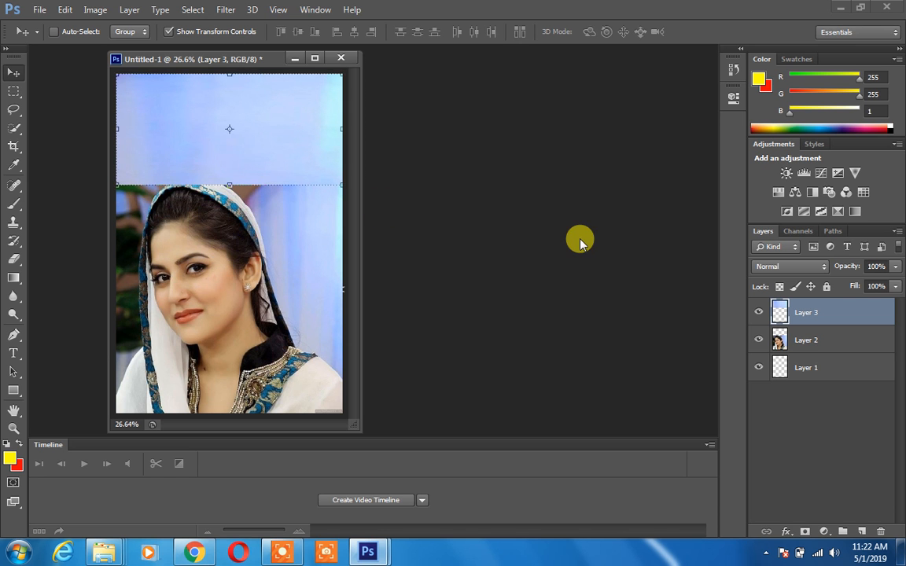
{"action": "left_click", "coordinate": [789, 344]}
{"action": "mouse_move", "coordinate": [275, 258]}
{"action": "left_mouse_down"}
{"action": "mouse_move", "coordinate": [274, 301]}
{"action": "mouse_move", "coordinate": [276, 263]}
{"action": "left_mouse_up"}
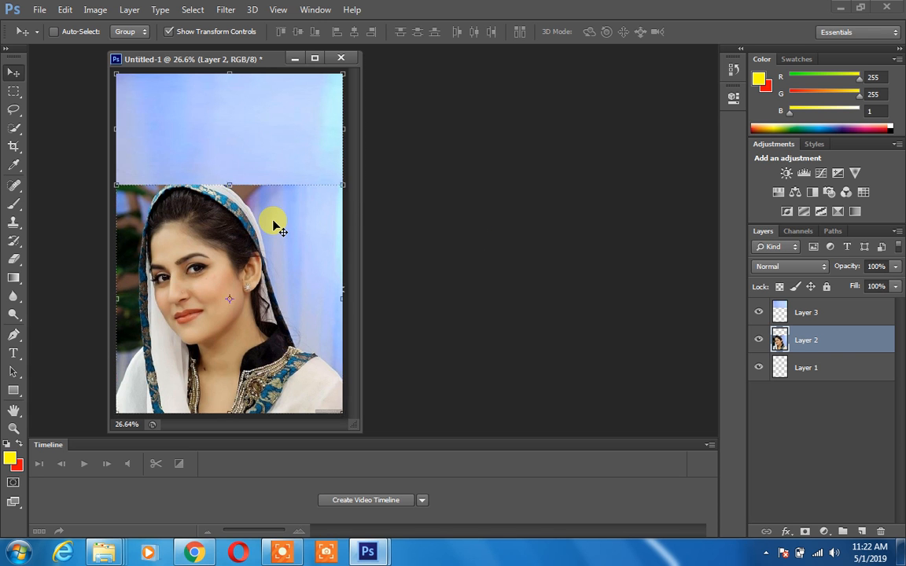
{"action": "mouse_move", "coordinate": [275, 112]}
{"action": "left_mouse_down"}
{"action": "mouse_move", "coordinate": [275, 144]}
{"action": "mouse_move", "coordinate": [279, 107]}
{"action": "left_mouse_up"}
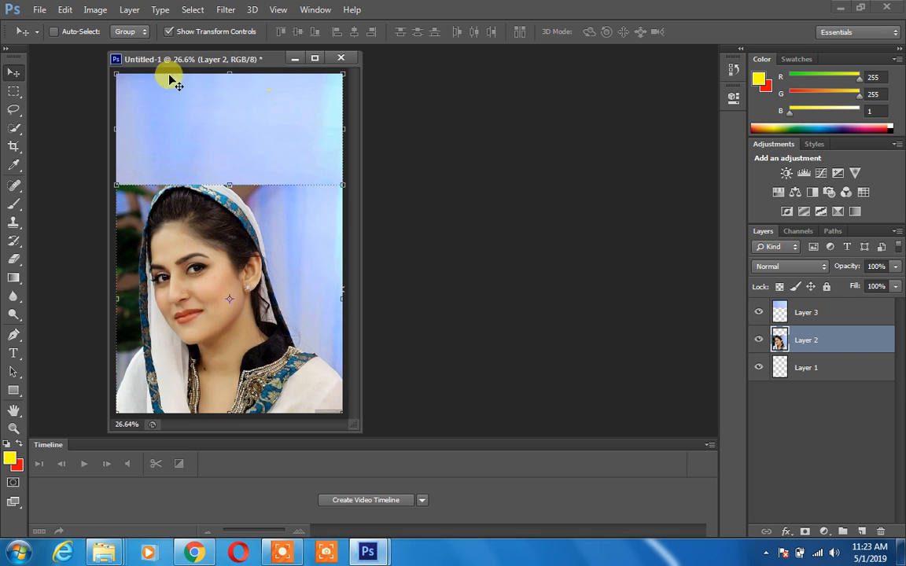
- Enable Auto-Select for the Move tool and switch between the background strip and portrait layers by picking them on the canvas
{"action": "left_click", "coordinate": [71, 33]}
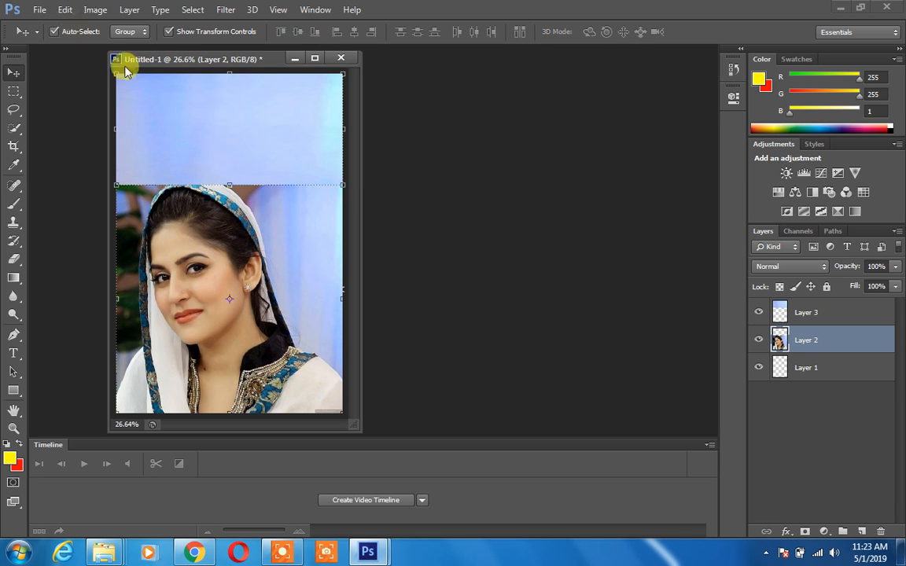
{"action": "left_click", "coordinate": [215, 116]}
{"action": "mouse_move", "coordinate": [215, 116]}
{"action": "left_mouse_down"}
{"action": "mouse_move", "coordinate": [210, 184]}
{"action": "mouse_move", "coordinate": [210, 116]}
{"action": "left_mouse_up"}
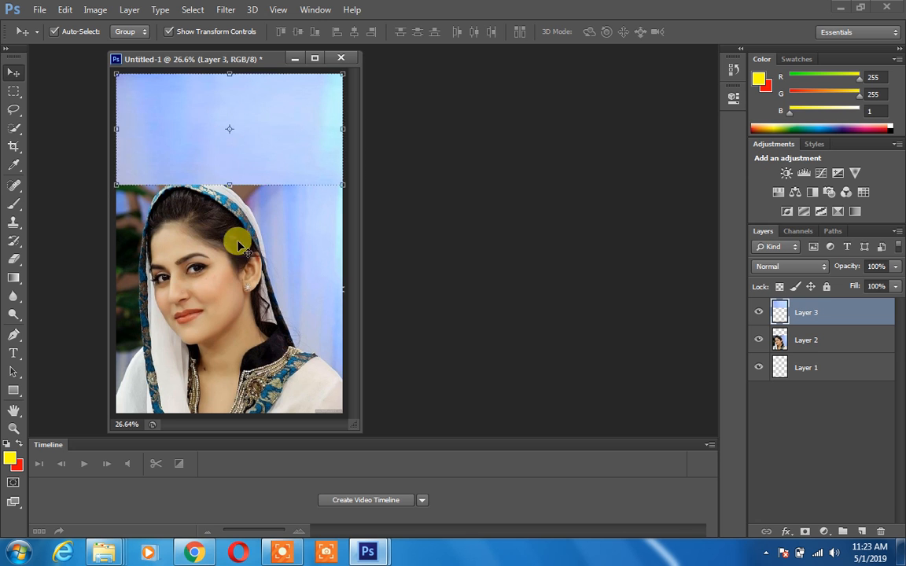
{"action": "left_click", "coordinate": [244, 266]}
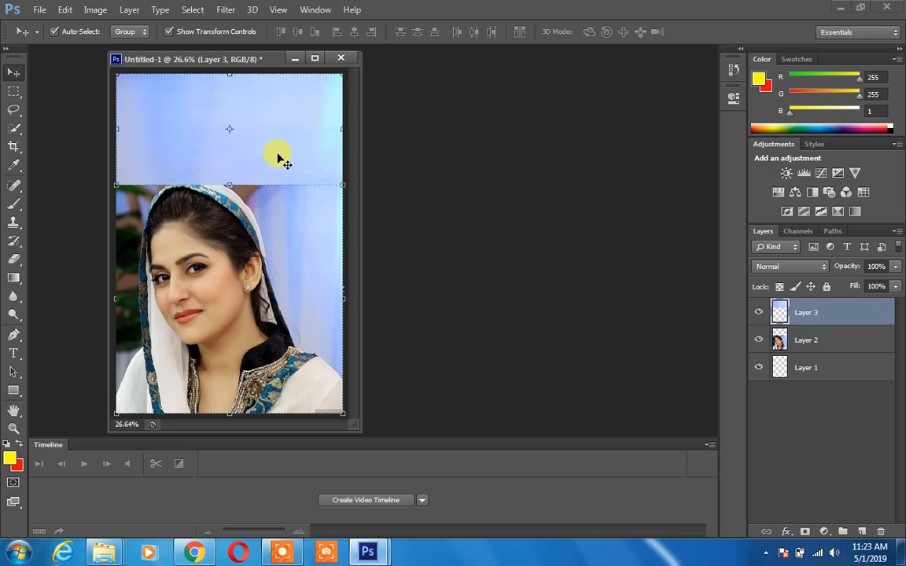
{"action": "left_click", "coordinate": [783, 307]}
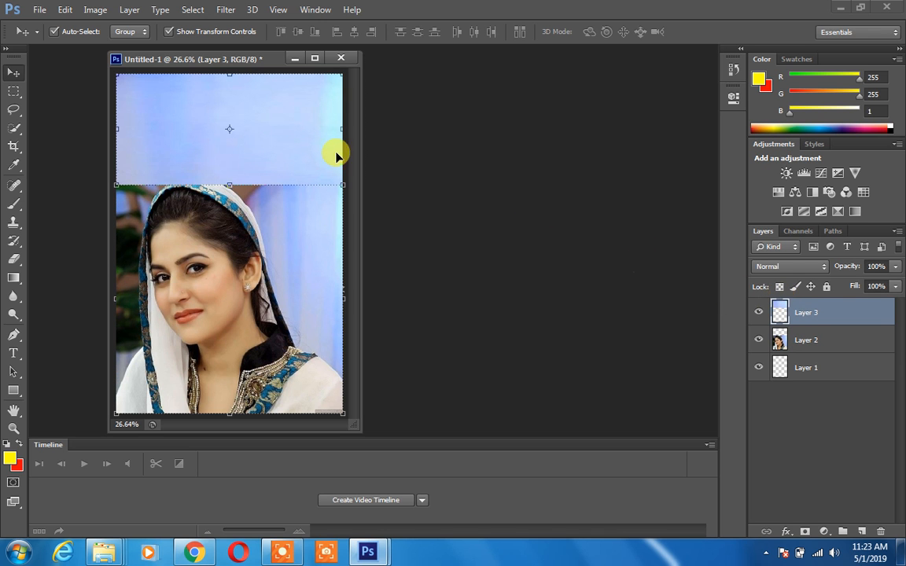
{"action": "mouse_move", "coordinate": [323, 148]}
{"action": "left_mouse_down"}
{"action": "mouse_move", "coordinate": [326, 297]}
{"action": "mouse_move", "coordinate": [323, 134]}
{"action": "mouse_move", "coordinate": [319, 147]}
{"action": "left_mouse_up"}
{"action": "left_click", "coordinate": [234, 243]}
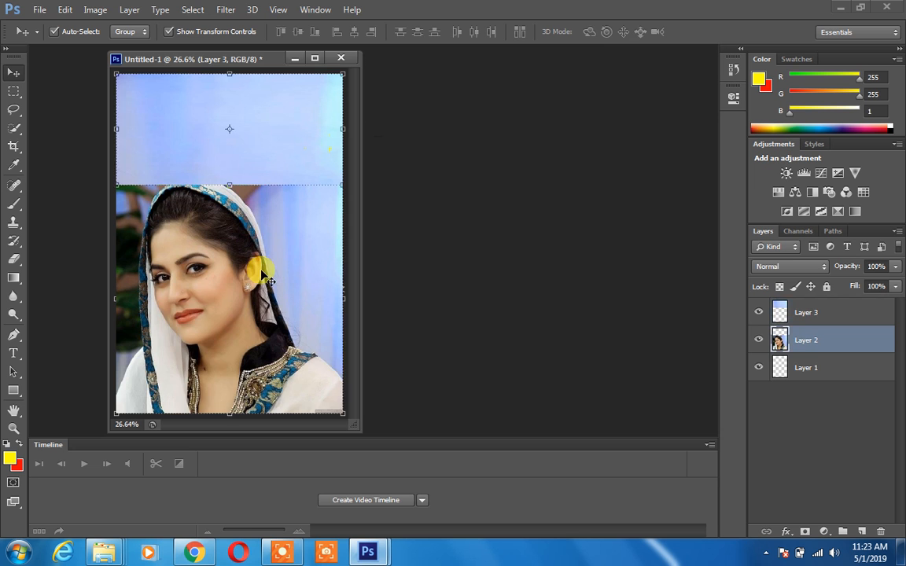
{"action": "left_click_drag", "start_coordinate": [234, 242], "coordinate": [254, 276]}
{"action": "left_click", "coordinate": [206, 120]}
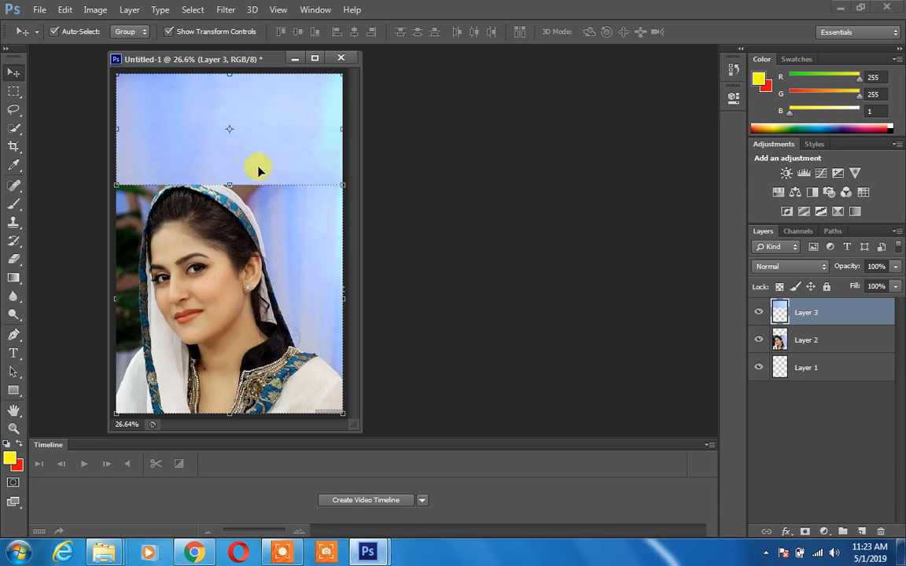
{"action": "mouse_move", "coordinate": [259, 168]}
{"action": "left_mouse_down"}
{"action": "mouse_move", "coordinate": [254, 238]}
{"action": "mouse_move", "coordinate": [255, 163]}
{"action": "left_mouse_up"}
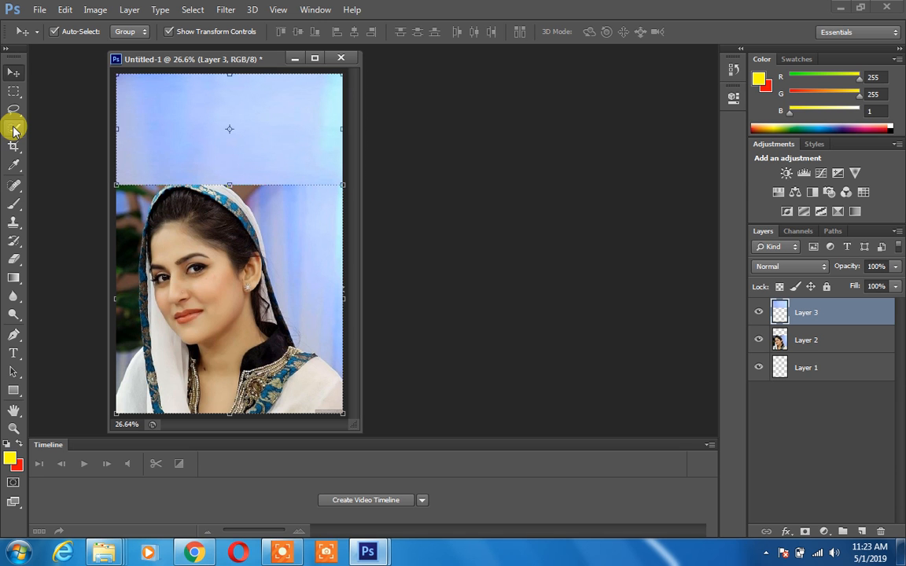
- Select the face with the Elliptical Marquee tool and try copying it with Layer 3 active
{"action": "left_click", "coordinate": [13, 92]}
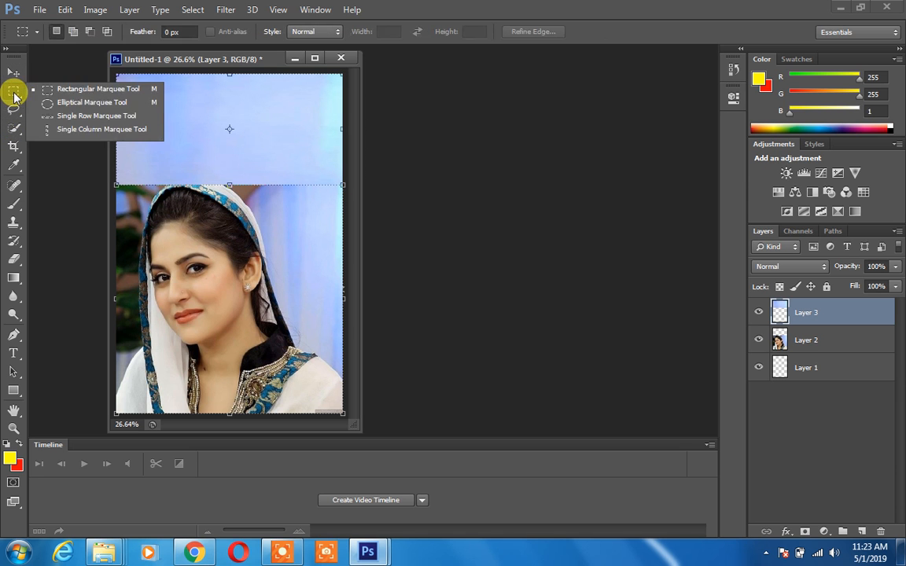
{"action": "left_click", "coordinate": [64, 105]}
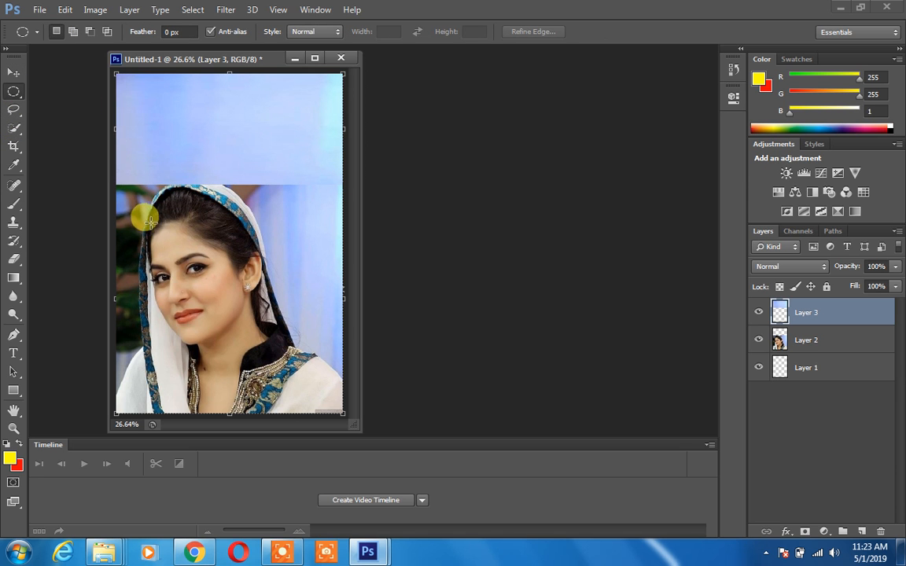
{"action": "left_click_drag", "start_coordinate": [147, 220], "coordinate": [233, 336]}
{"action": "key", "text": "ctrl+c"}
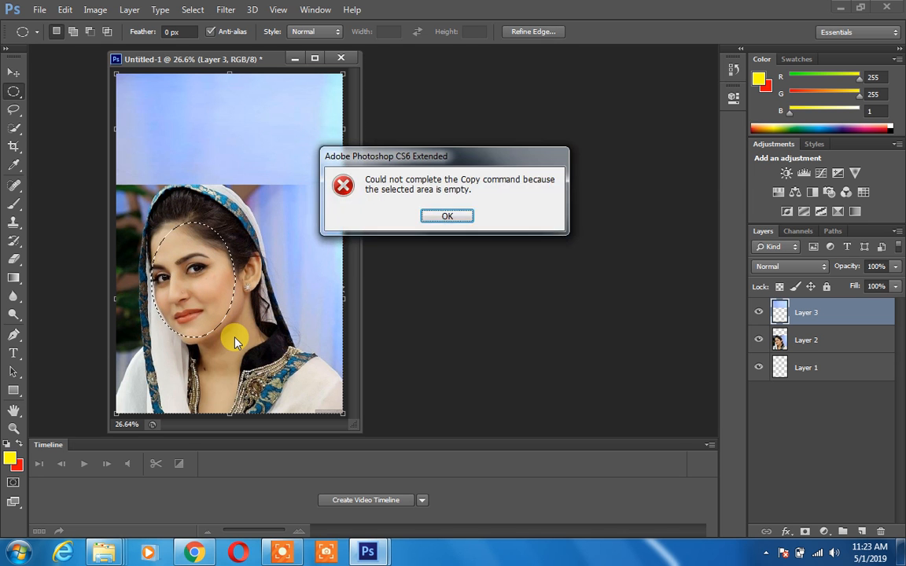
{"action": "left_click", "coordinate": [446, 217]}
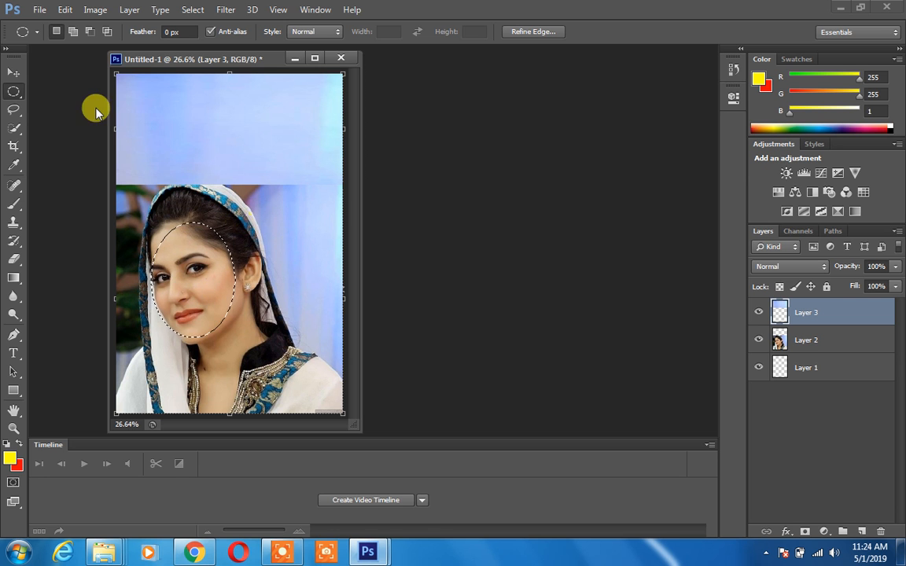
- Copy the selected face from the portrait layer to a new layer and move it to the upper right beside the head
{"action": "left_click", "coordinate": [15, 72]}
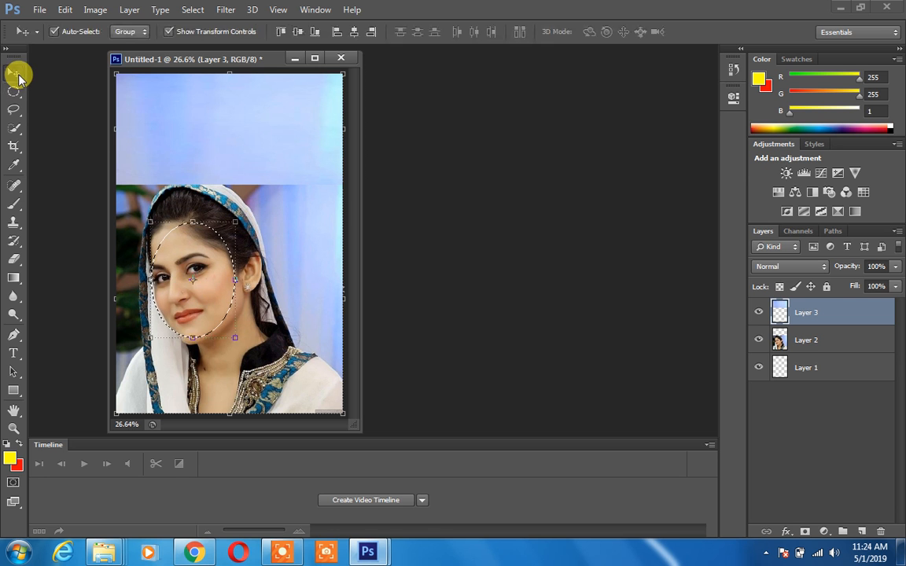
{"action": "left_click", "coordinate": [291, 247]}
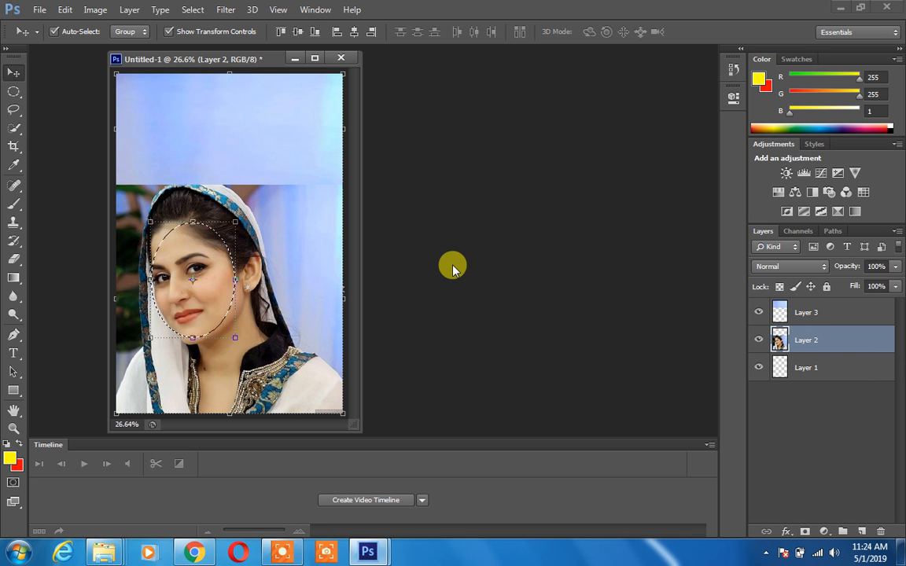
{"action": "key", "text": "ctrl+j"}
{"action": "left_click_drag", "start_coordinate": [207, 271], "coordinate": [326, 193]}
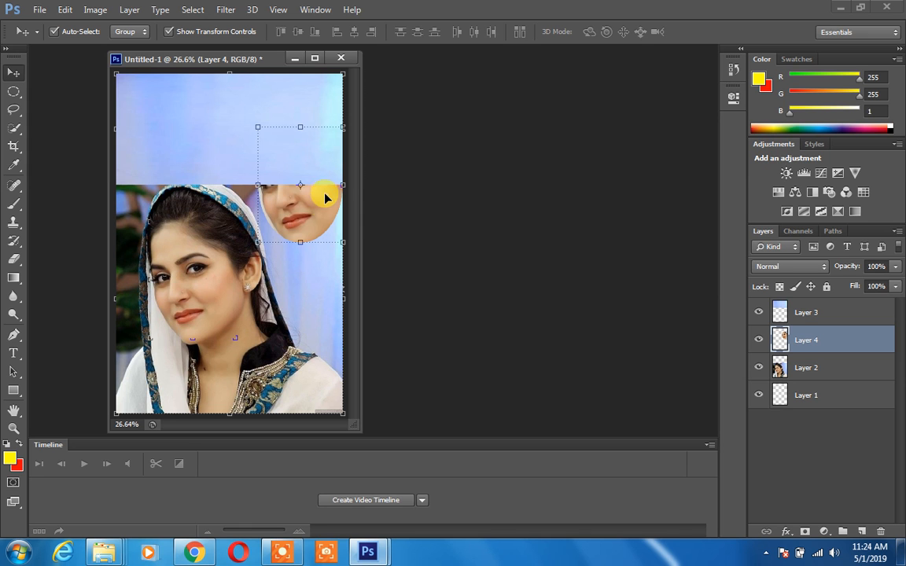
{"action": "left_click_drag", "start_coordinate": [325, 195], "coordinate": [323, 209]}
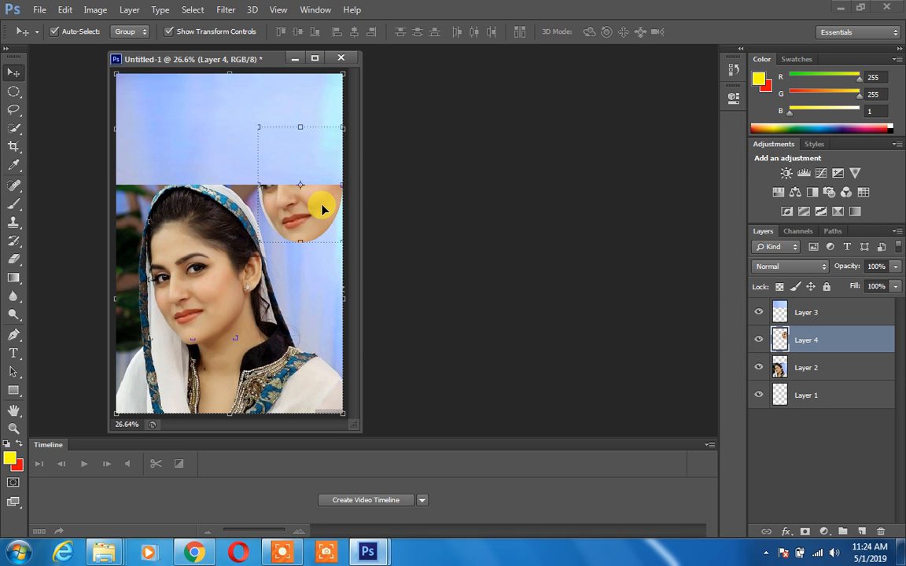
- Place the face layer above Layer 3 in the stack and move the face to the canvas's upper-right corner
{"action": "left_click", "coordinate": [807, 312]}
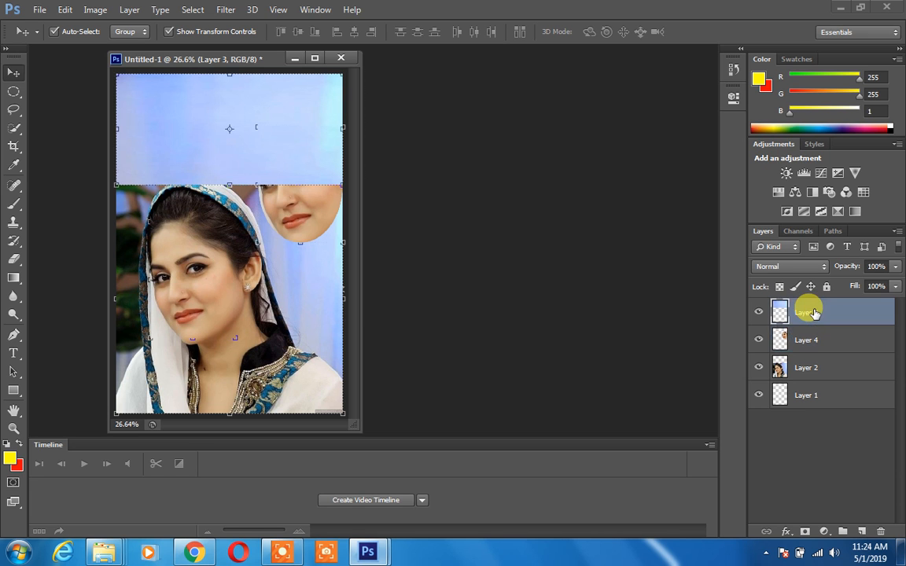
{"action": "left_click", "coordinate": [815, 335]}
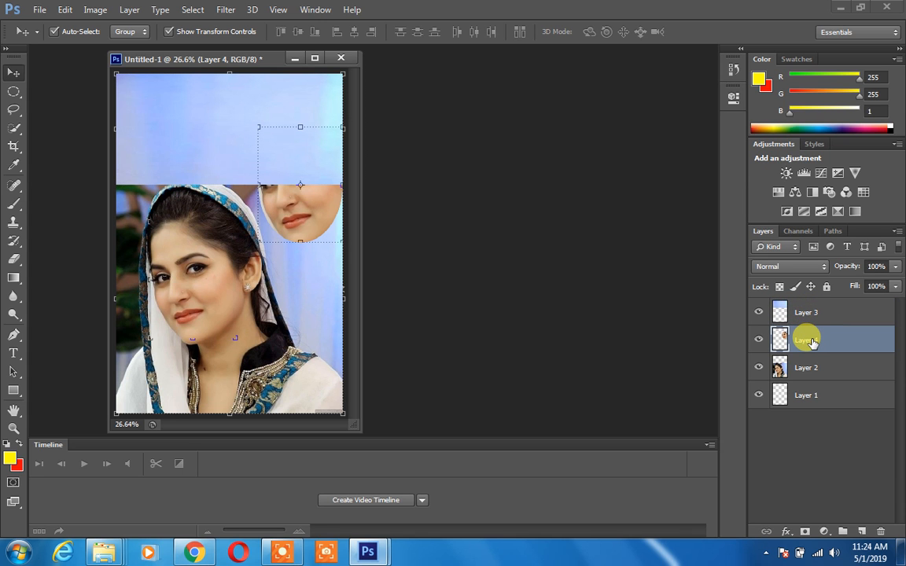
{"action": "left_click_drag", "start_coordinate": [811, 342], "coordinate": [805, 304]}
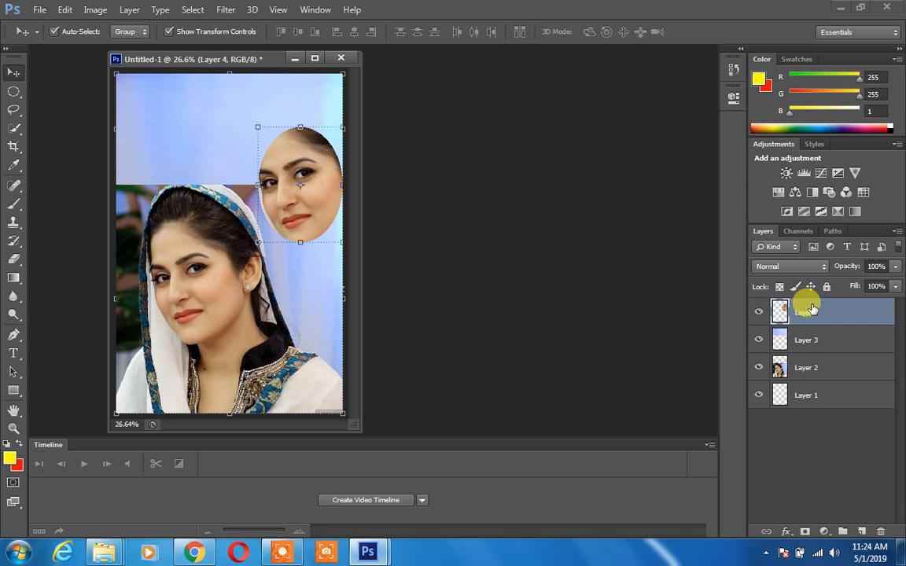
{"action": "left_click_drag", "start_coordinate": [306, 161], "coordinate": [314, 97]}
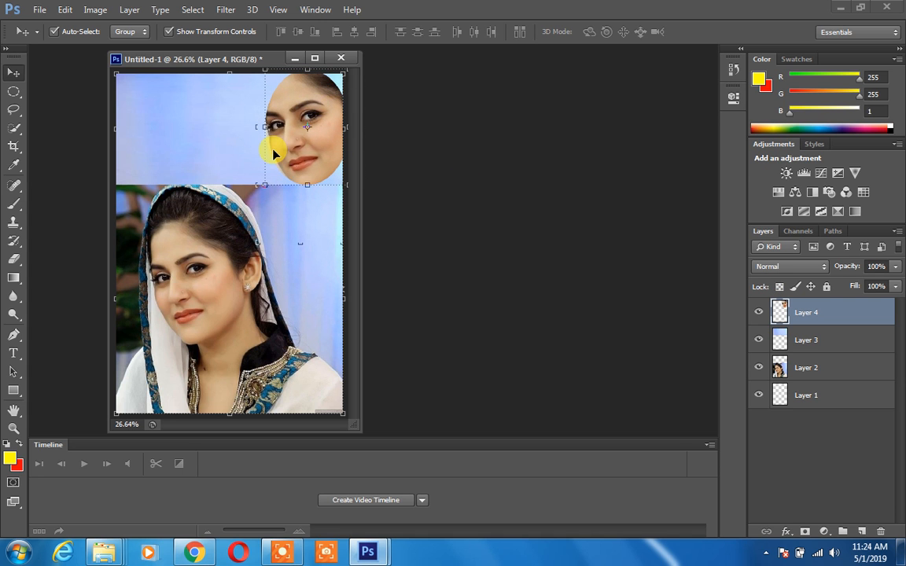
{"action": "mouse_move", "coordinate": [287, 156]}
{"action": "left_mouse_down"}
{"action": "mouse_move", "coordinate": [265, 148]}
{"action": "mouse_move", "coordinate": [287, 154]}
{"action": "left_mouse_up"}
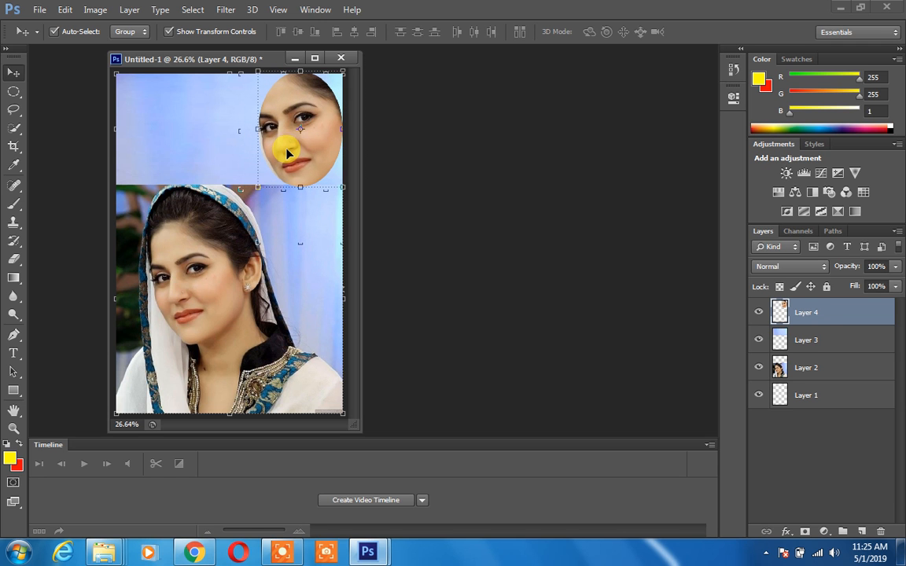
- Duplicate the face layer three times and arrange the copies in an overlapping row across the blue strip above the portrait
{"action": "key", "text": "ctrl+j"}
{"action": "left_click_drag", "start_coordinate": [283, 146], "coordinate": [142, 150]}
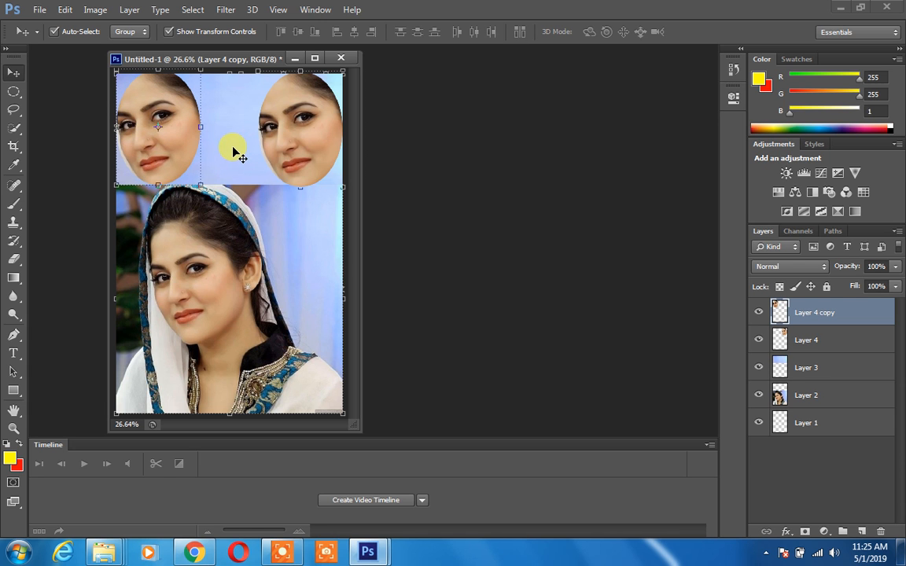
{"action": "key", "text": "ctrl+j"}
{"action": "left_click_drag", "start_coordinate": [145, 111], "coordinate": [246, 119]}
{"action": "key", "text": "ctrl+j"}
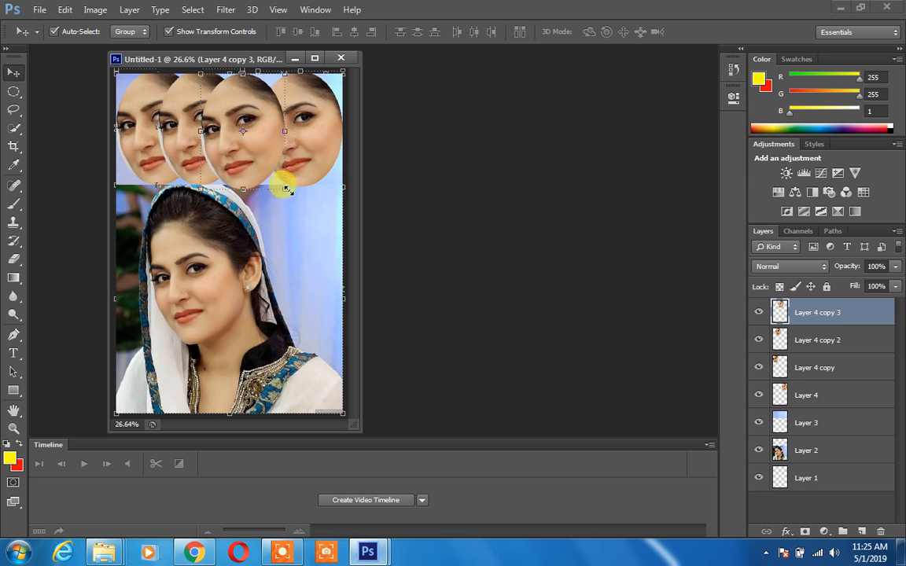
{"action": "left_click", "coordinate": [304, 244]}
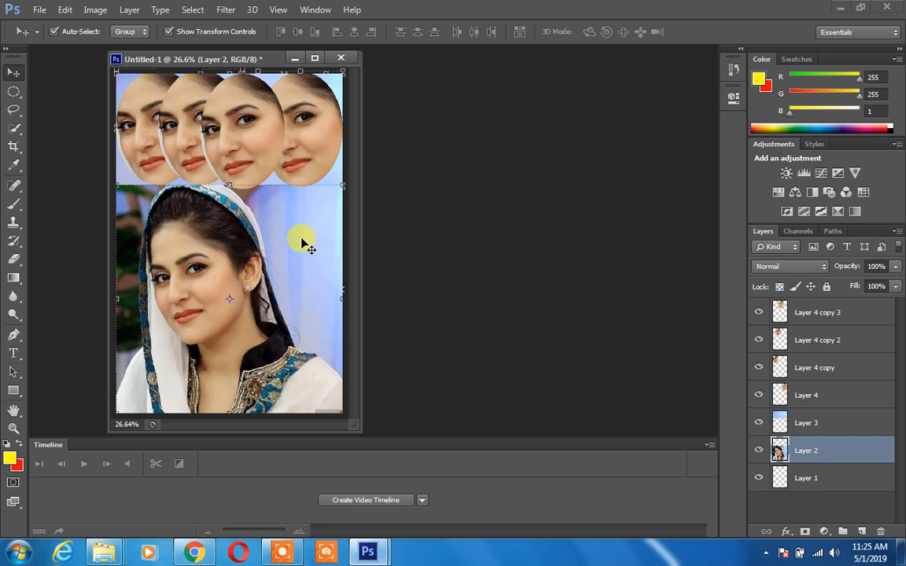